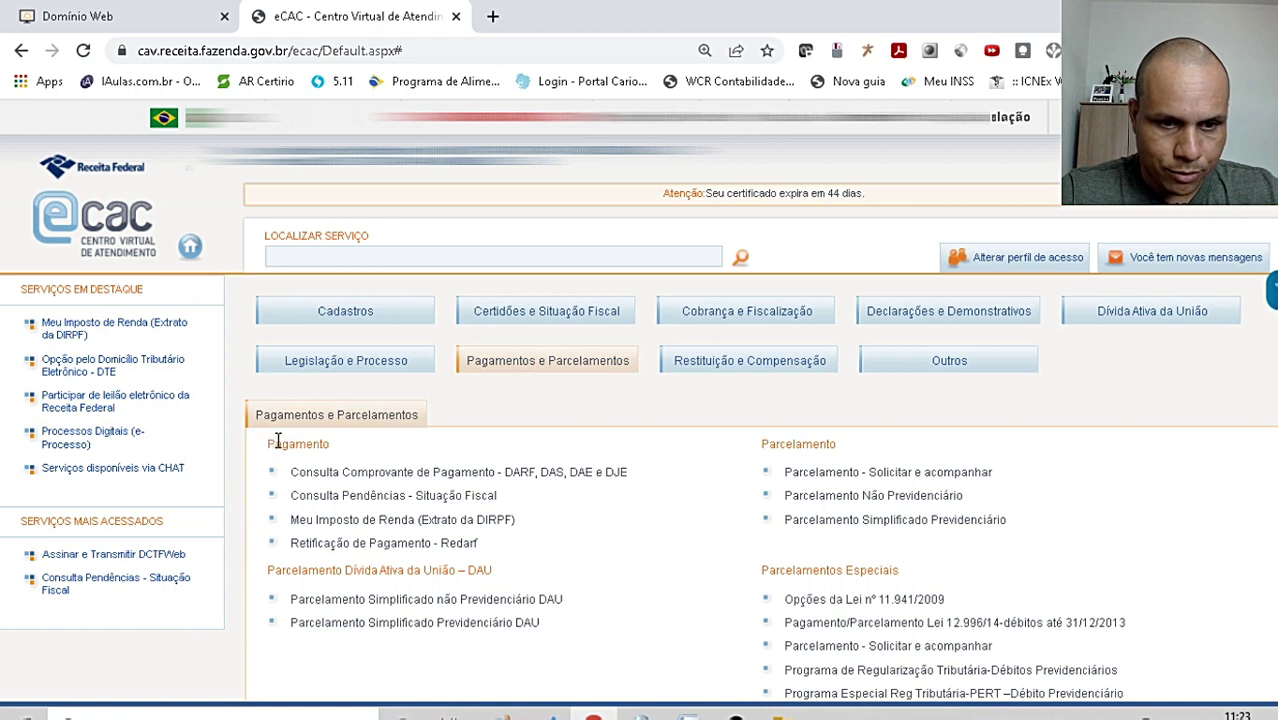
- Open Retificação de Pagamento - Redarf and start a new rectification request at the payment date field
drag(266, 447, 342, 456)
click(342, 451)
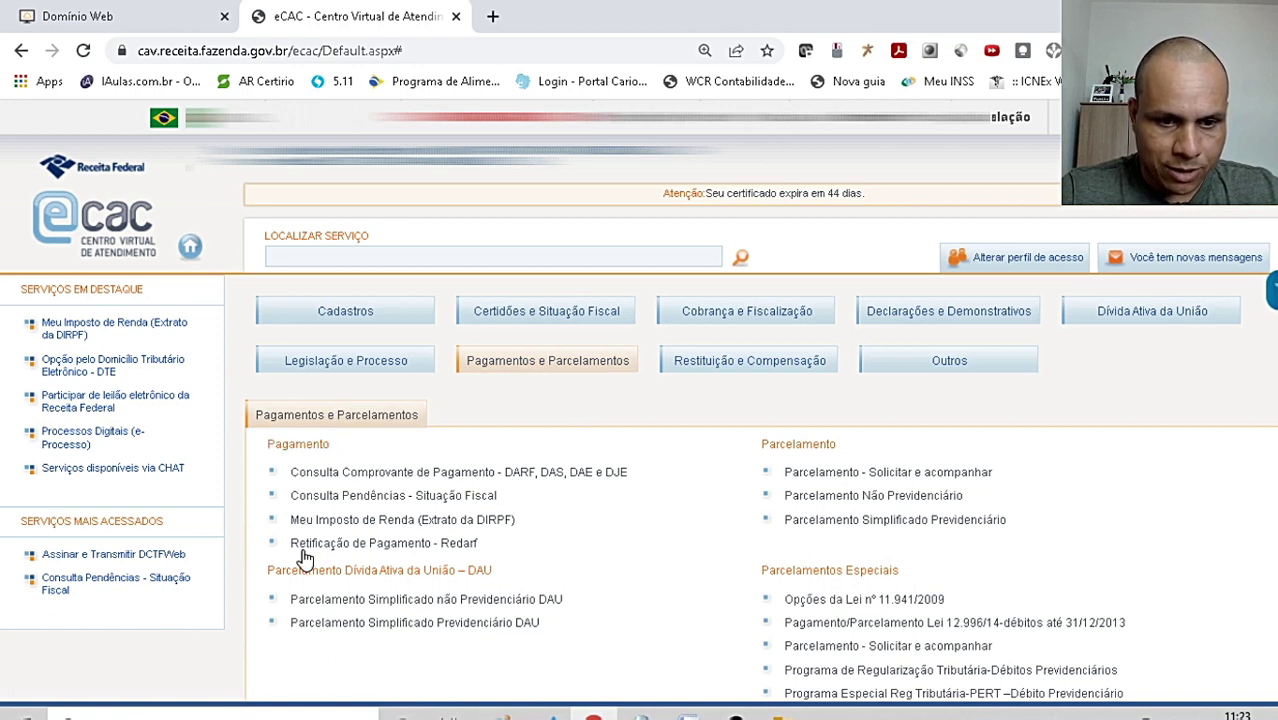
drag(500, 546, 288, 547)
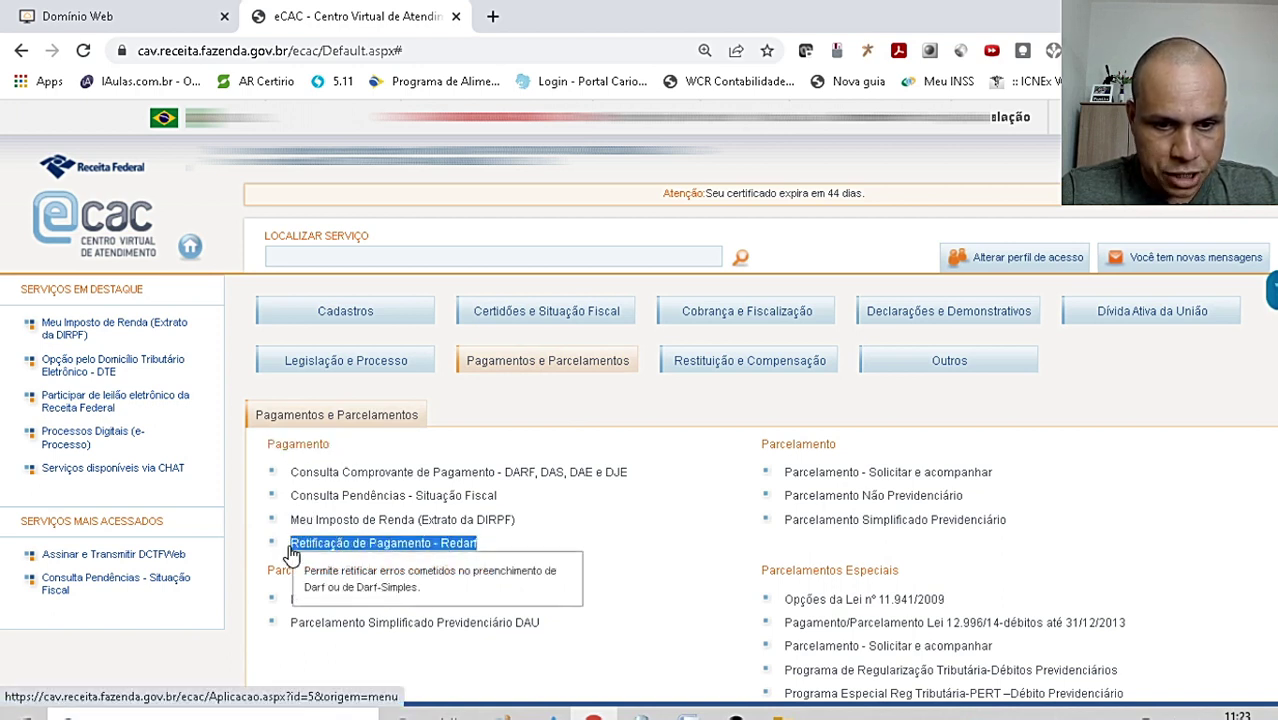
click(405, 554)
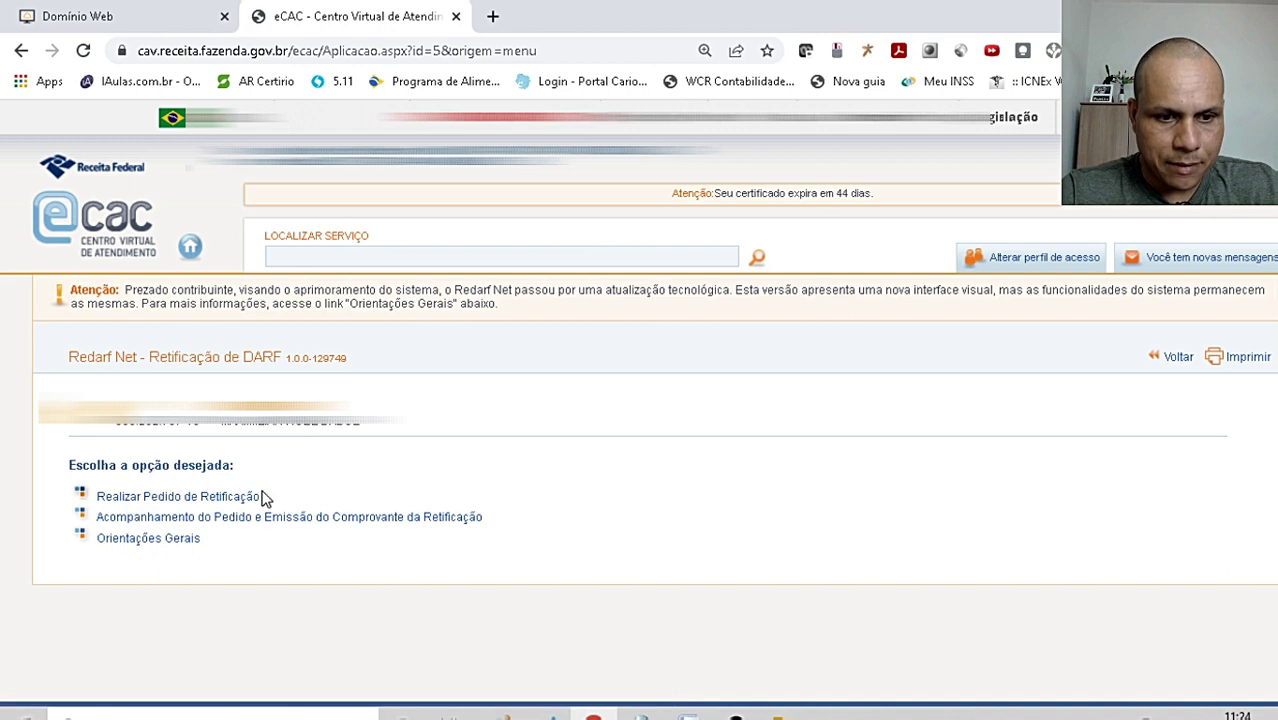
click(218, 500)
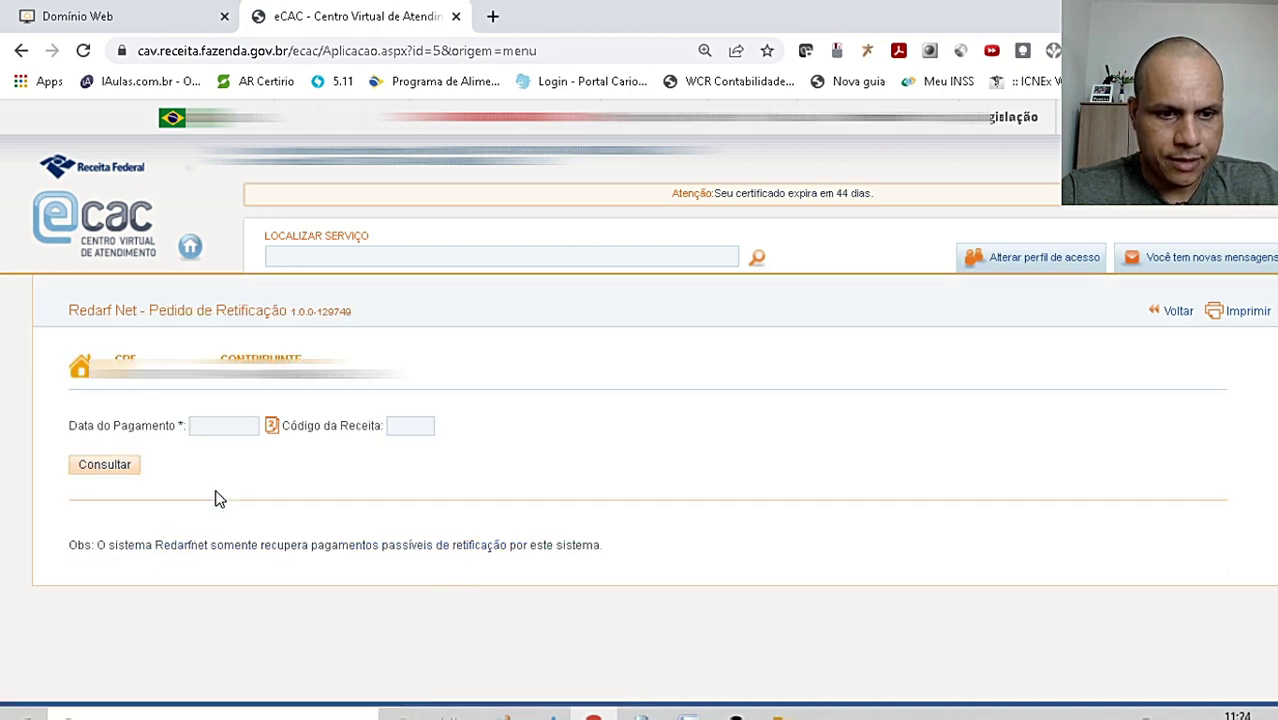
click(218, 428)
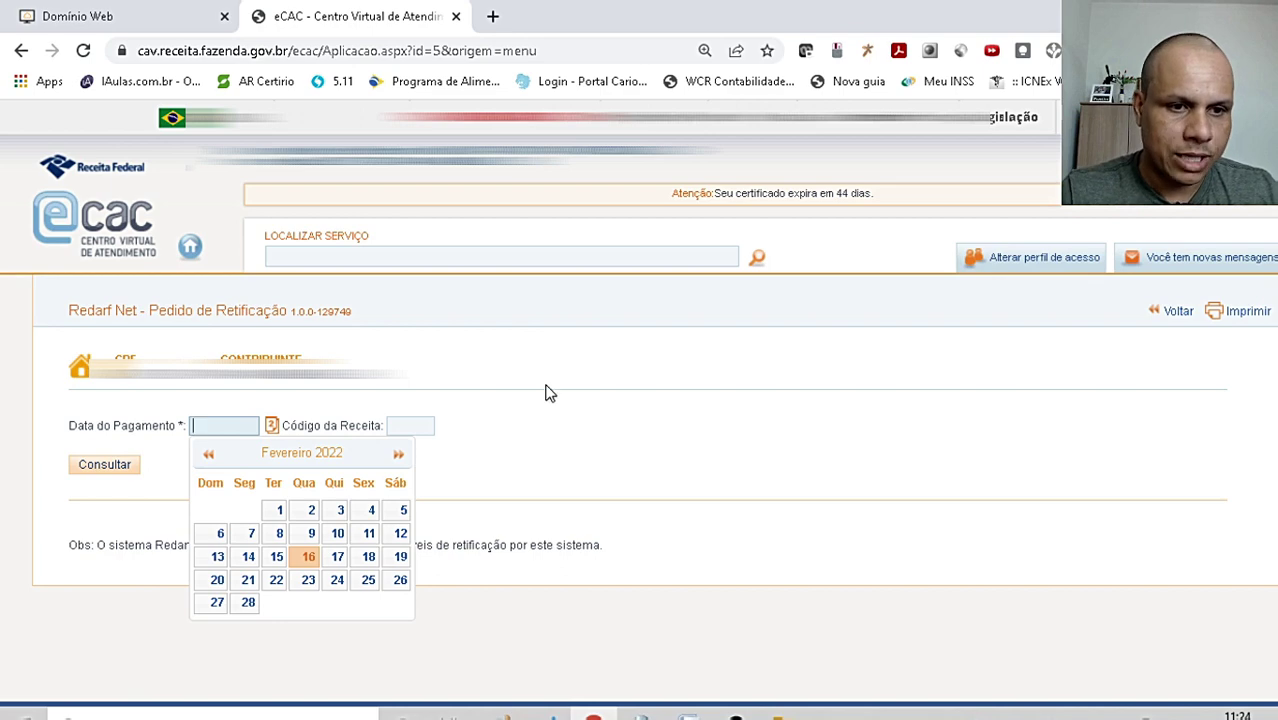
- Open Consulta Comprovante de Pagamento and enter revenue code 0190 - IRPF - CARNE LEAO
click(143, 238)
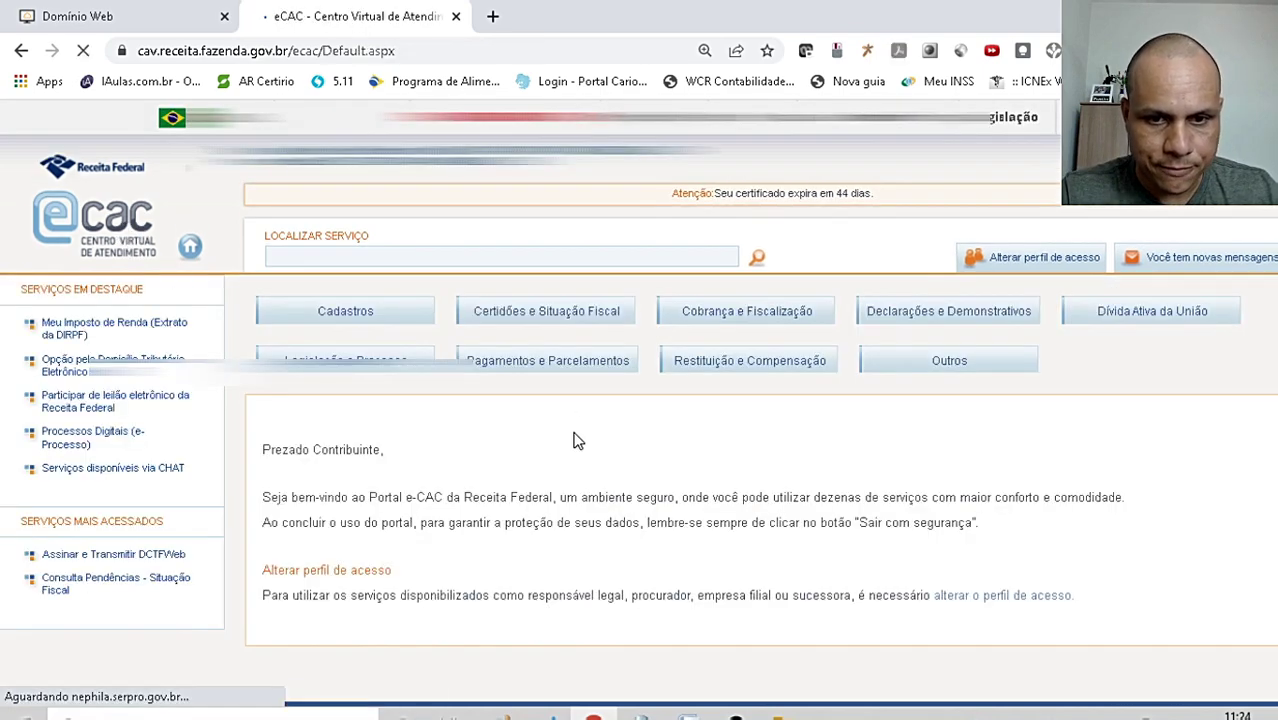
click(558, 362)
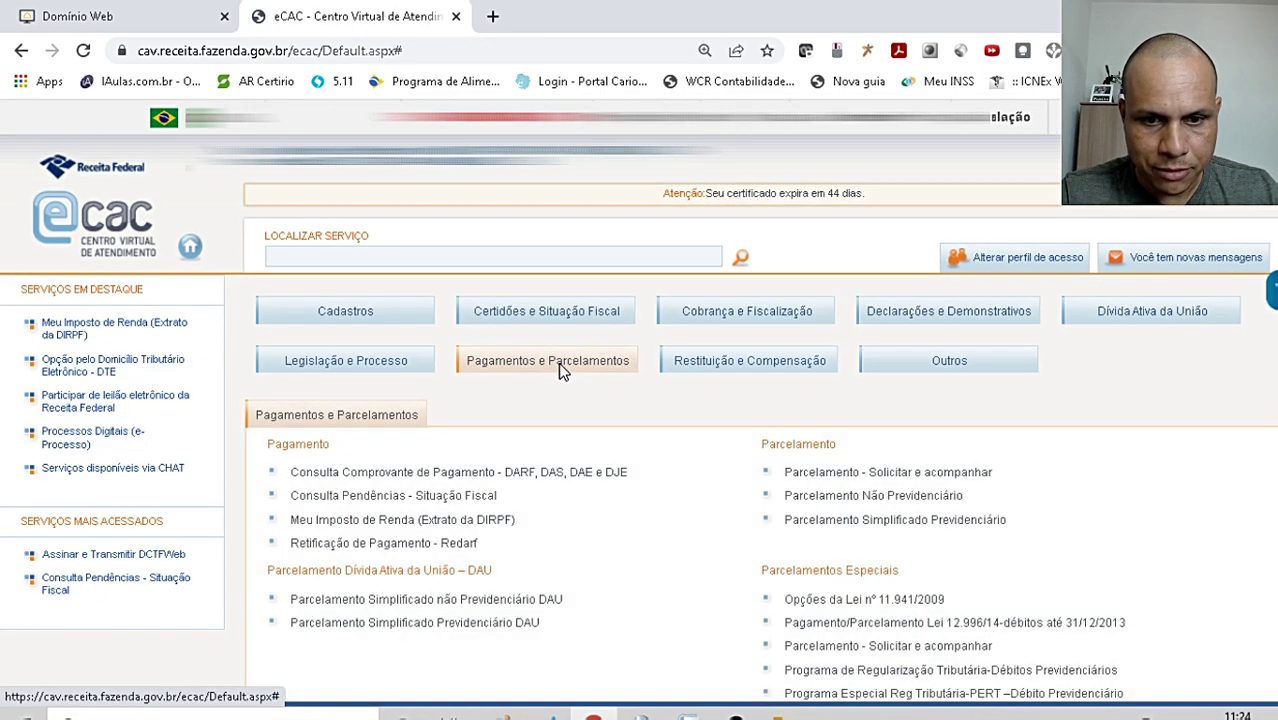
click(538, 474)
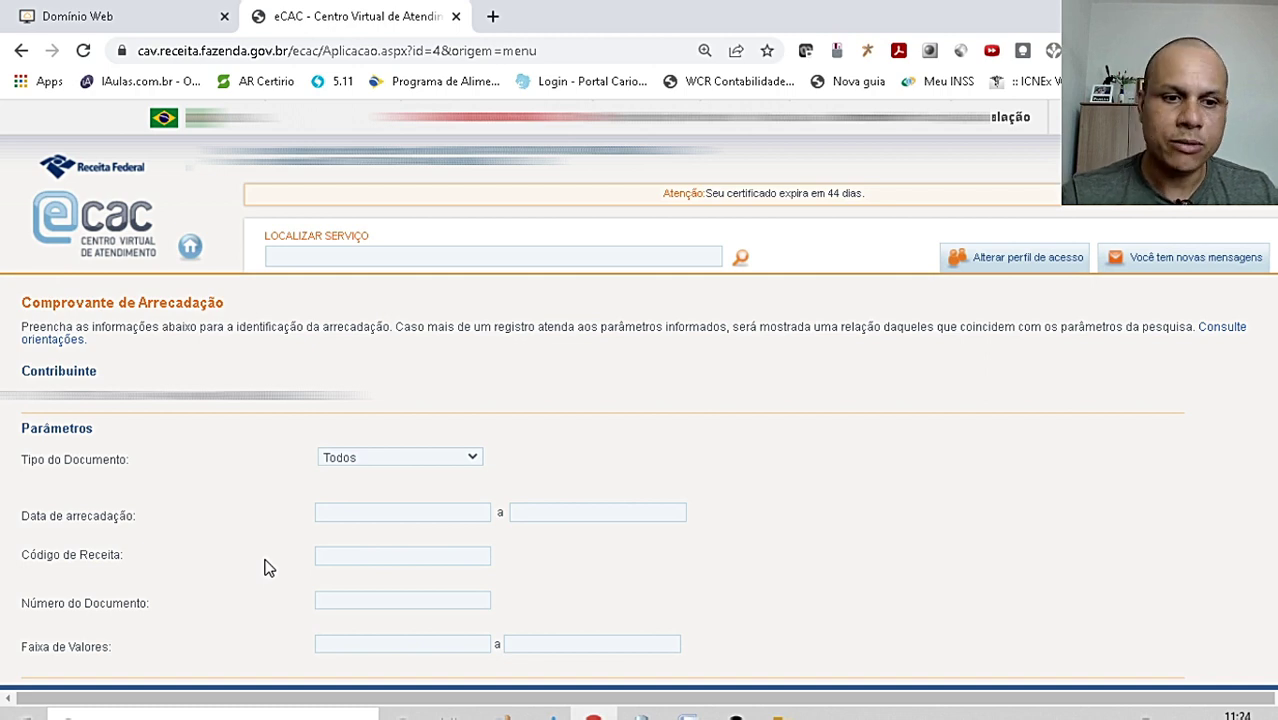
click(353, 554)
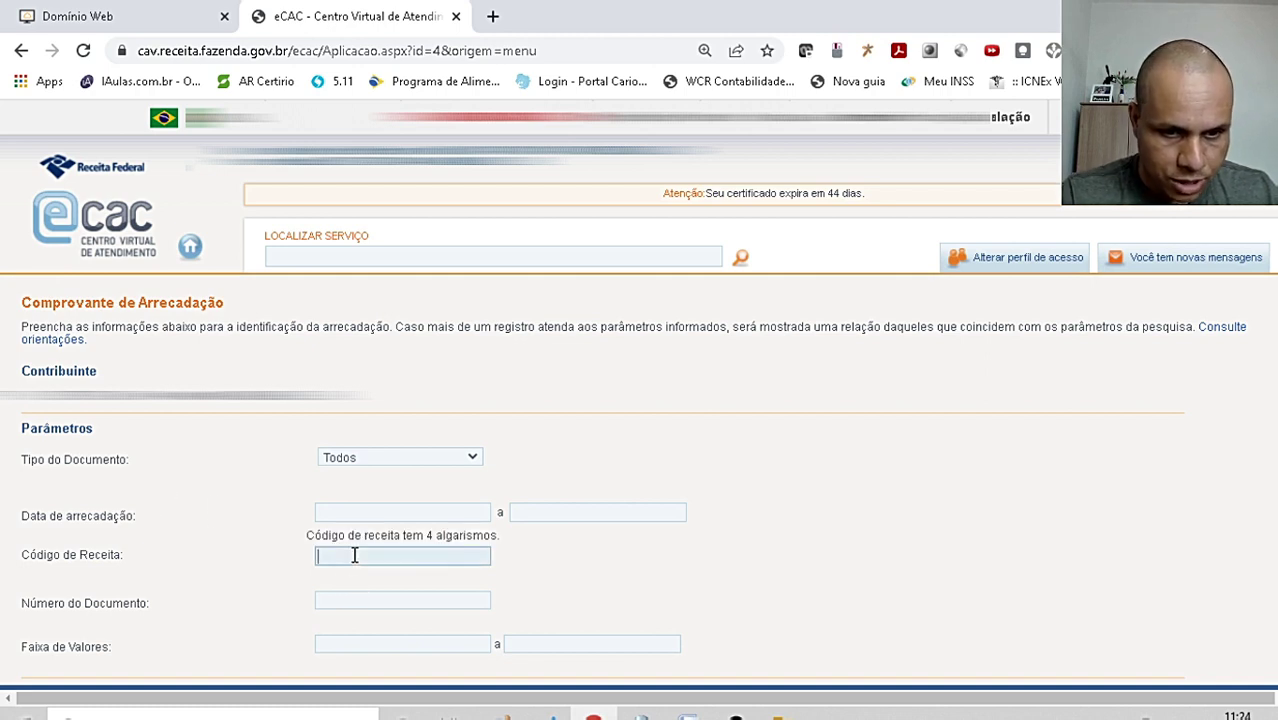
text(0501)
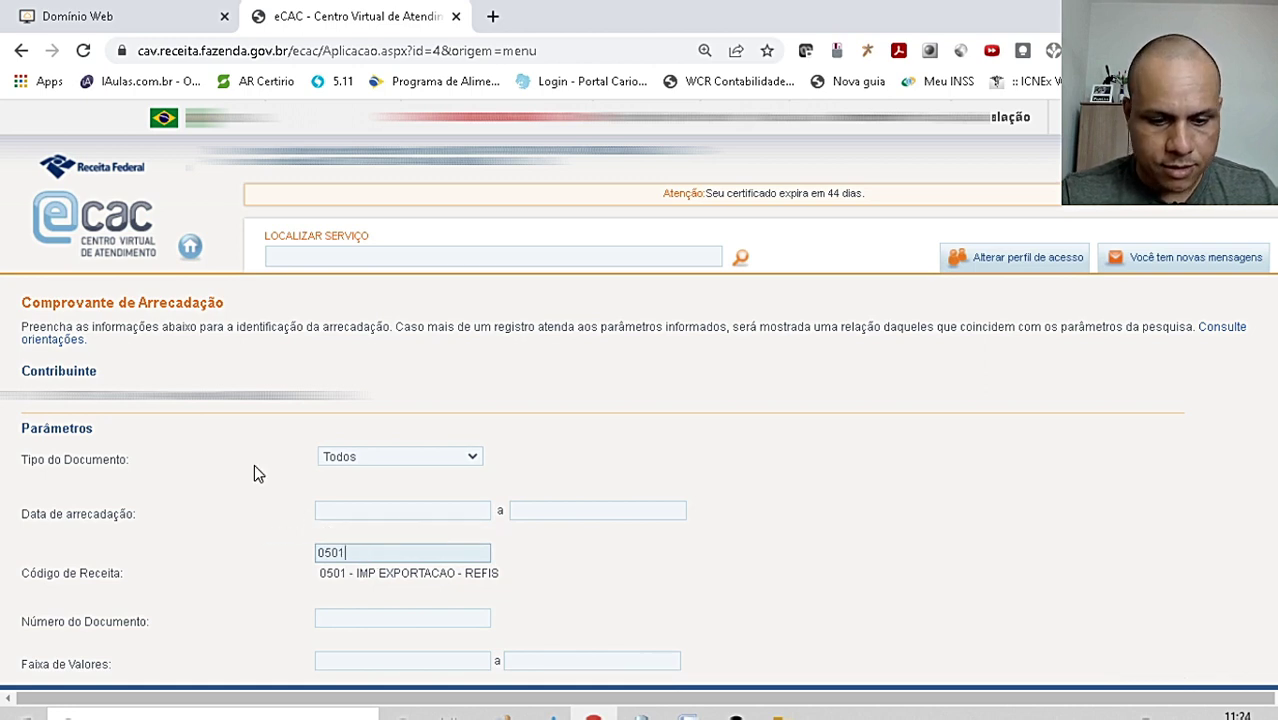
key(BackSpace)
key(BackSpace)
key(BackSpace)
key(BackSpace)
text(0190)
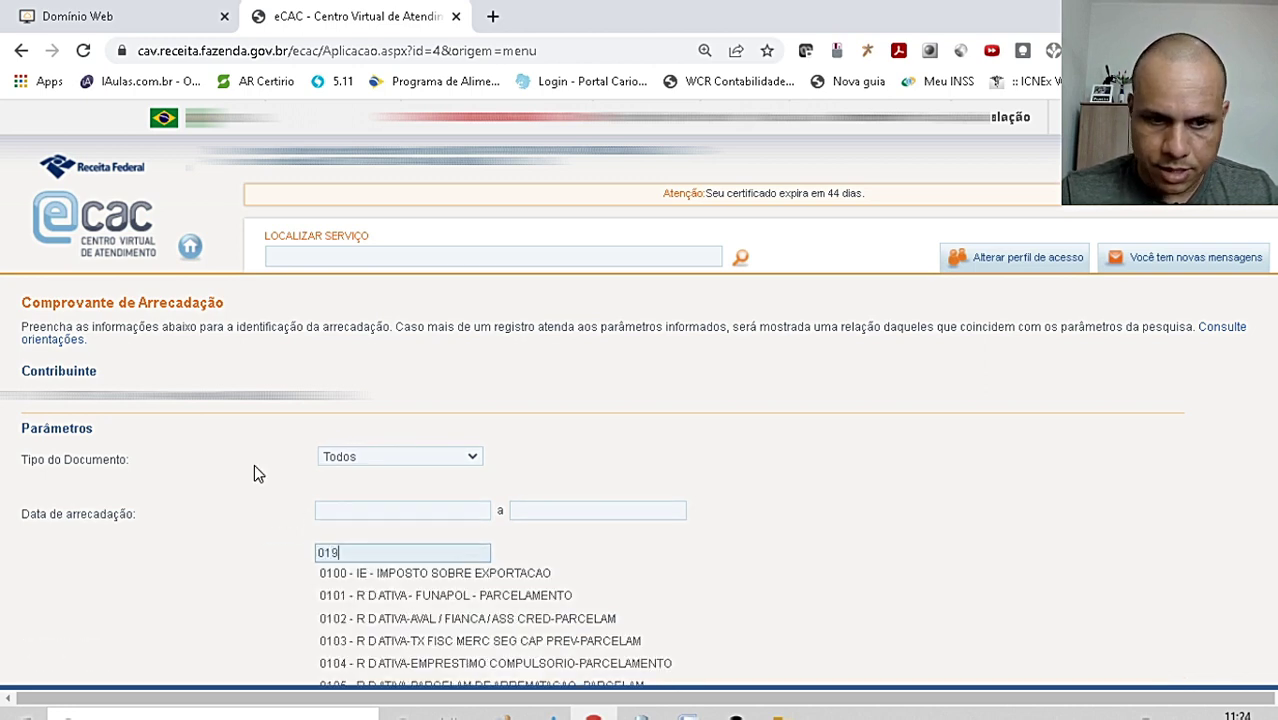
click(424, 580)
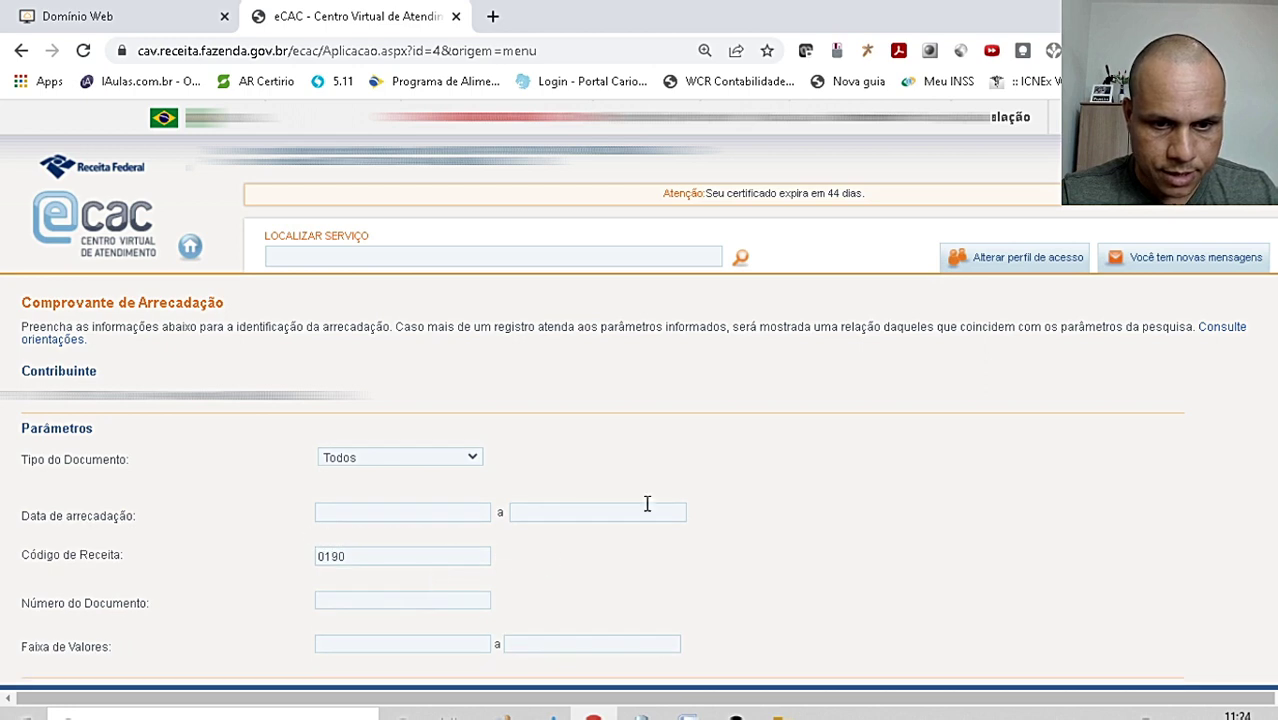
- Keep document type Todos, set collection dates 01/10/2021 to 31/12/2021, and search
scroll(660, 495, down, 1)
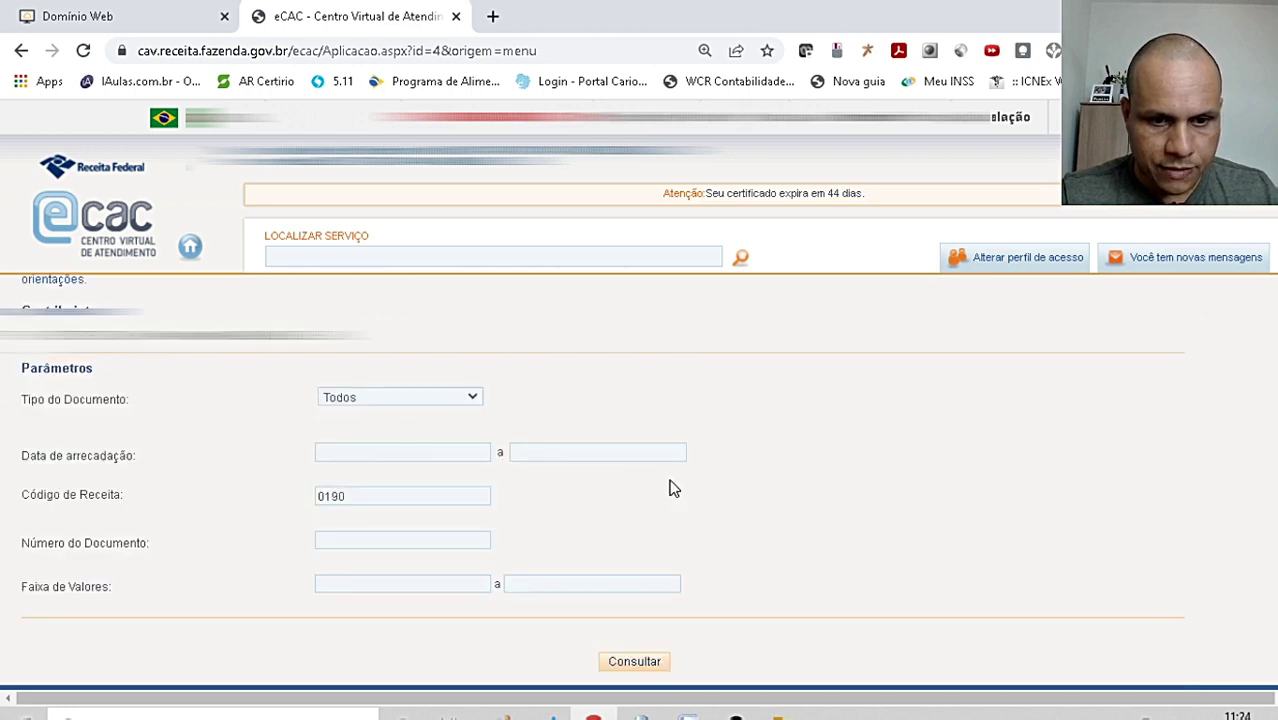
click(343, 397)
click(343, 397)
click(360, 453)
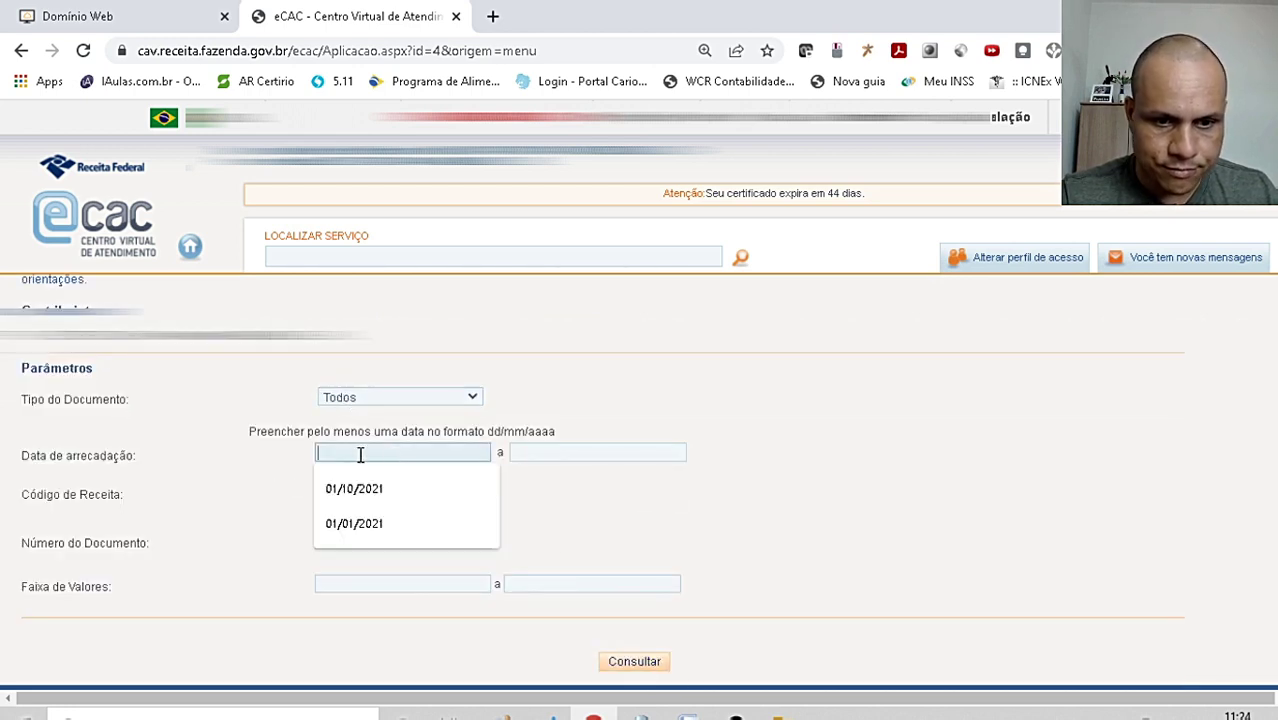
click(386, 489)
click(565, 453)
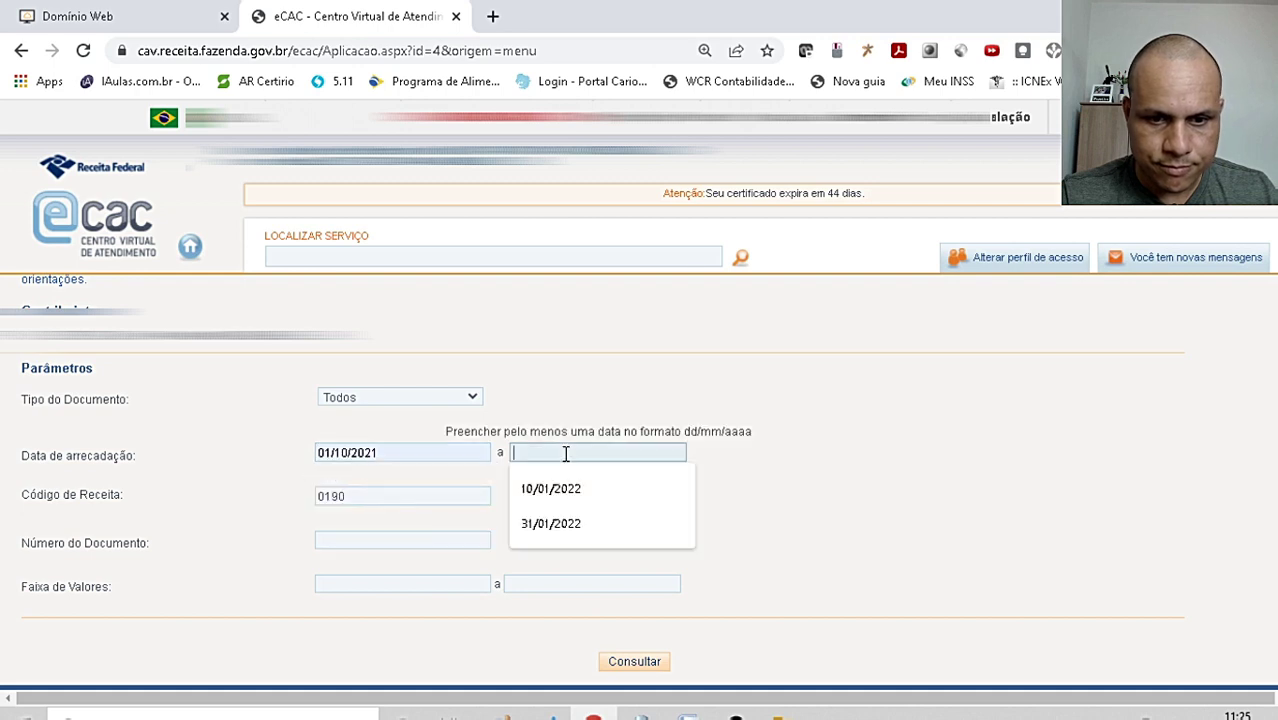
text(31/12/2)
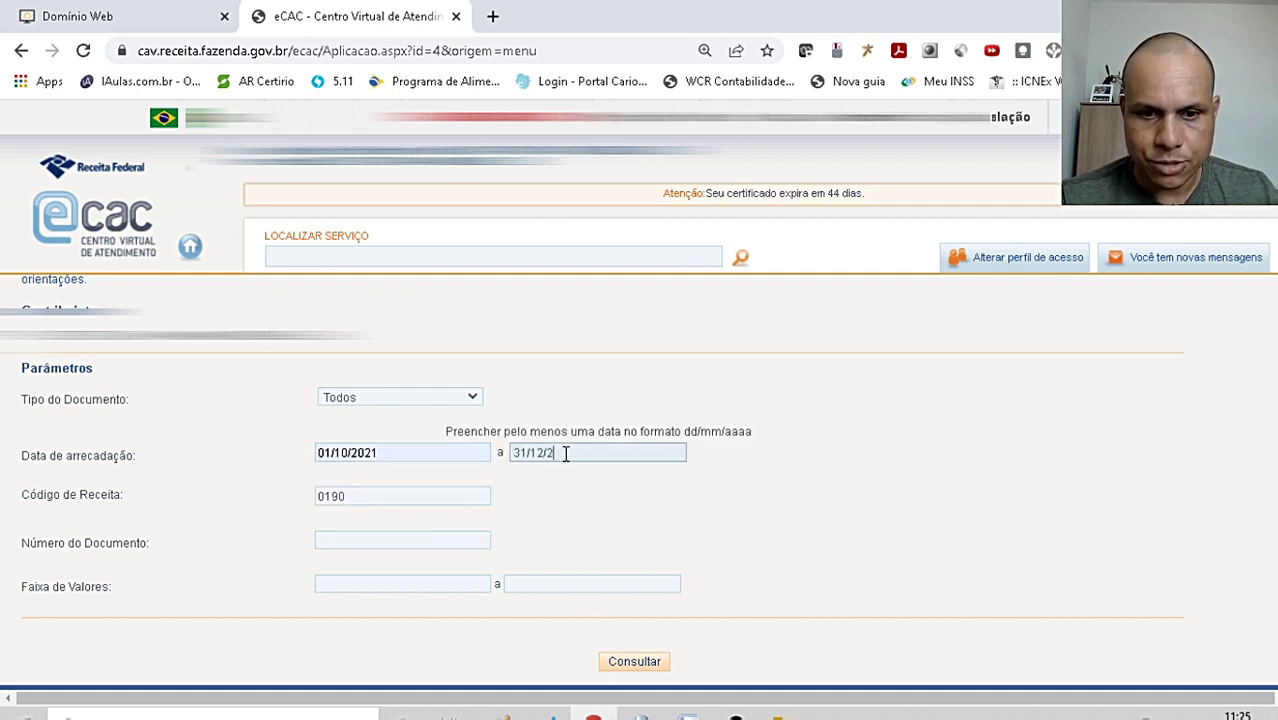
text(01)
key(BackSpace)
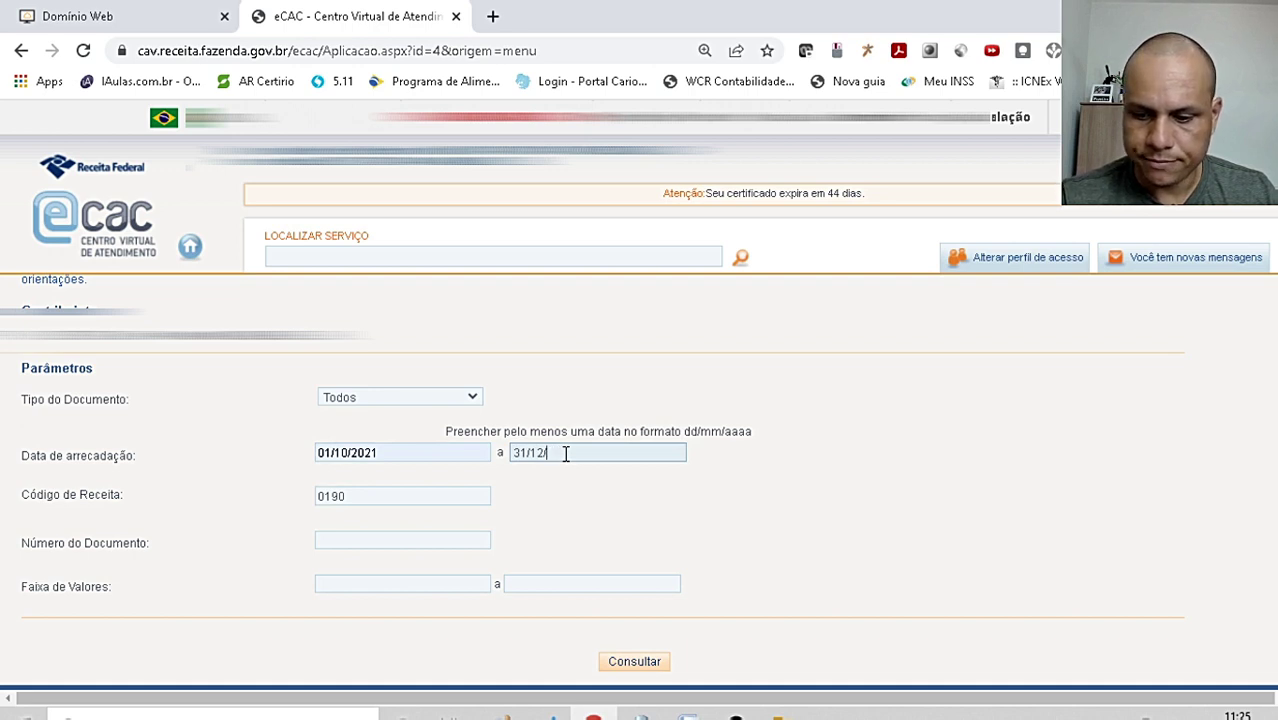
text(2021)
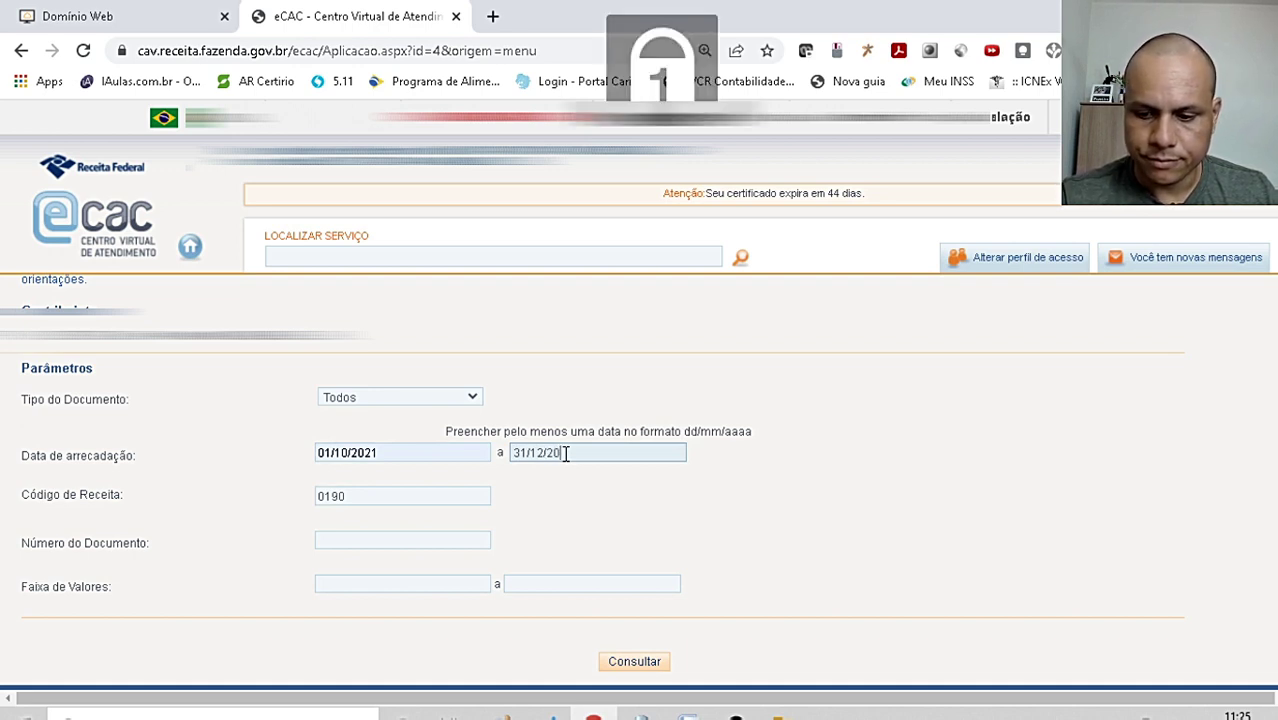
key(Tab)
scroll(656, 575, down, 1)
click(647, 640)
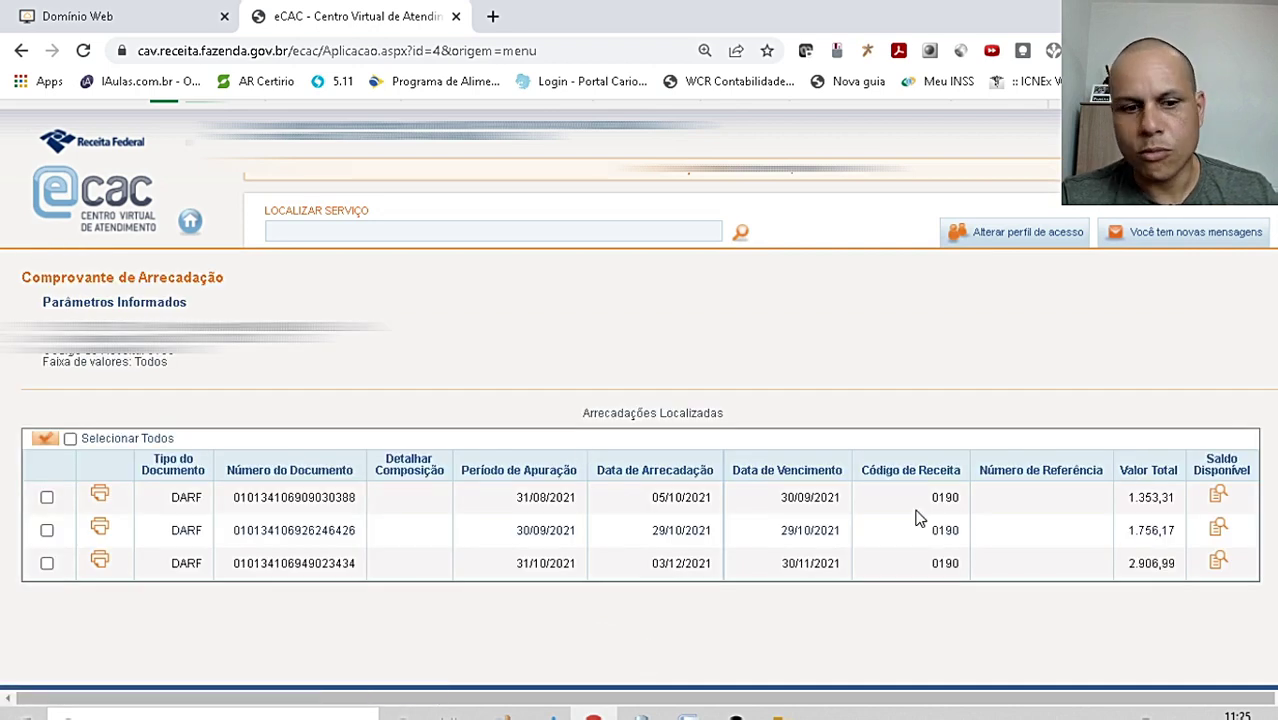
- Generate and open the receipt PDF for the 03/12/2021 payment of 2.906,99
click(47, 563)
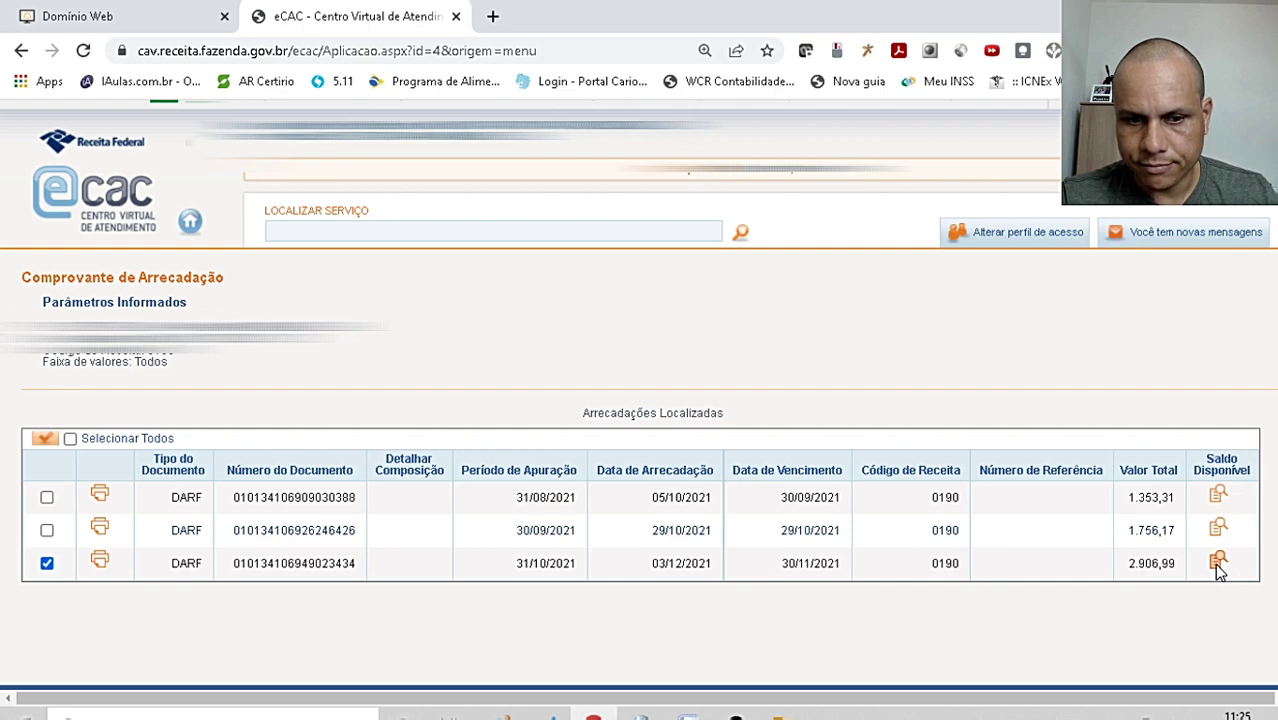
click(99, 563)
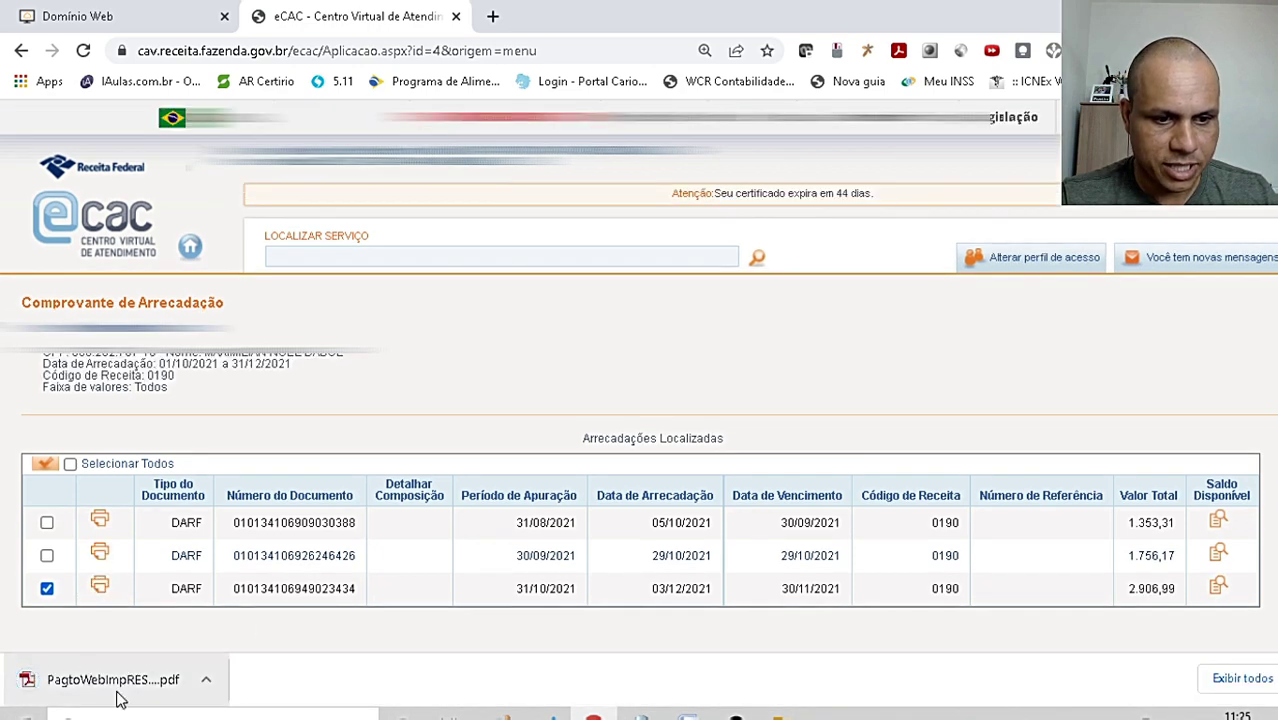
click(45, 682)
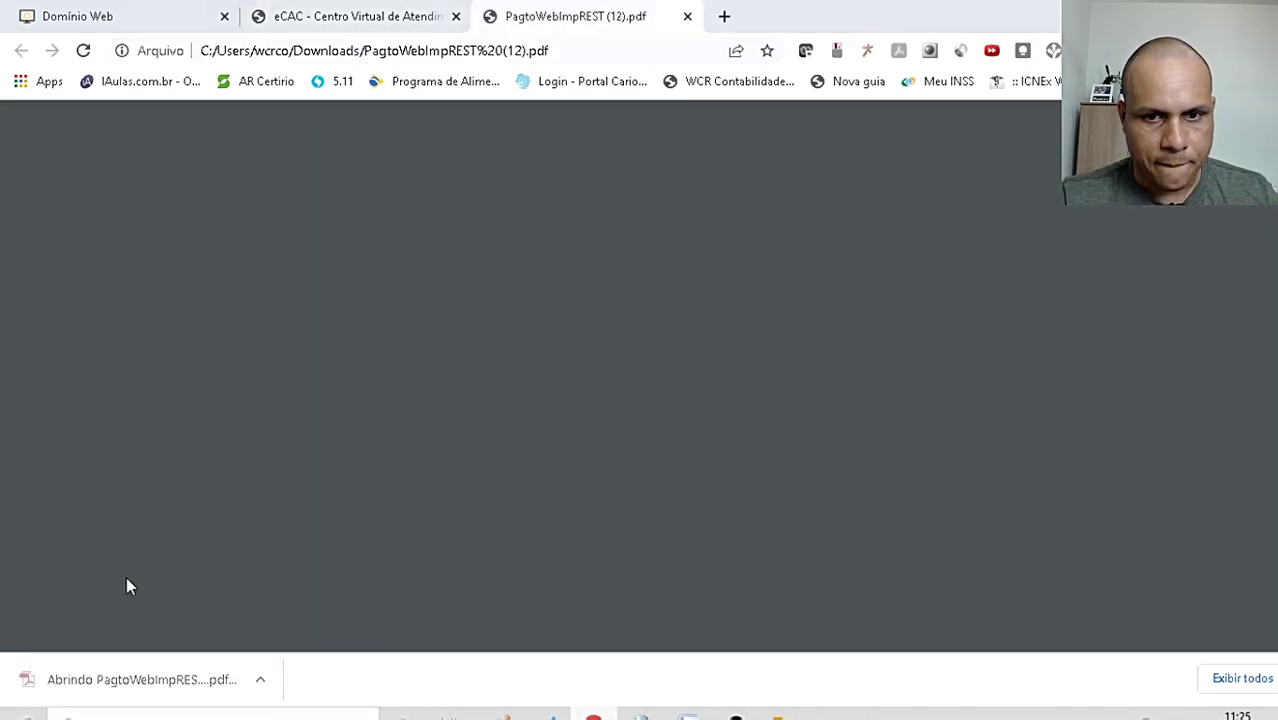
- Review the receipt, noting collecting bank BANCO ITAU S A, then close the PDF
scroll(428, 456, down, 6)
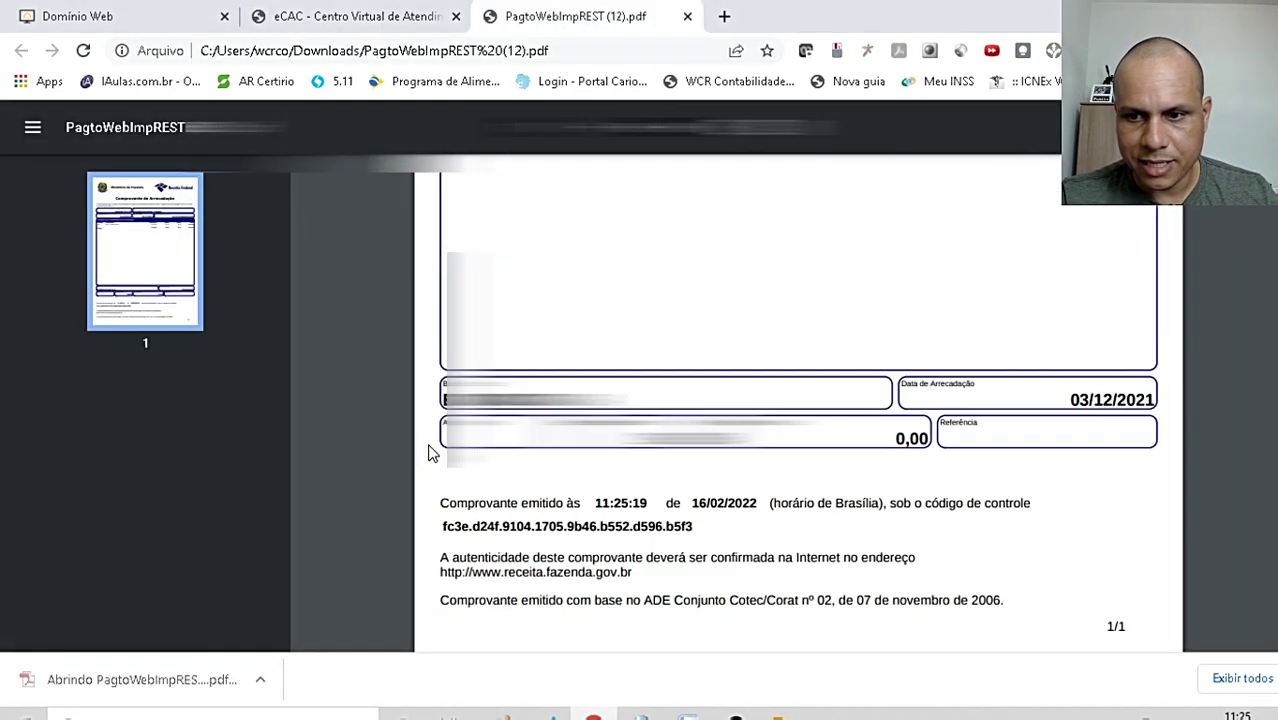
scroll(428, 456, up, 6)
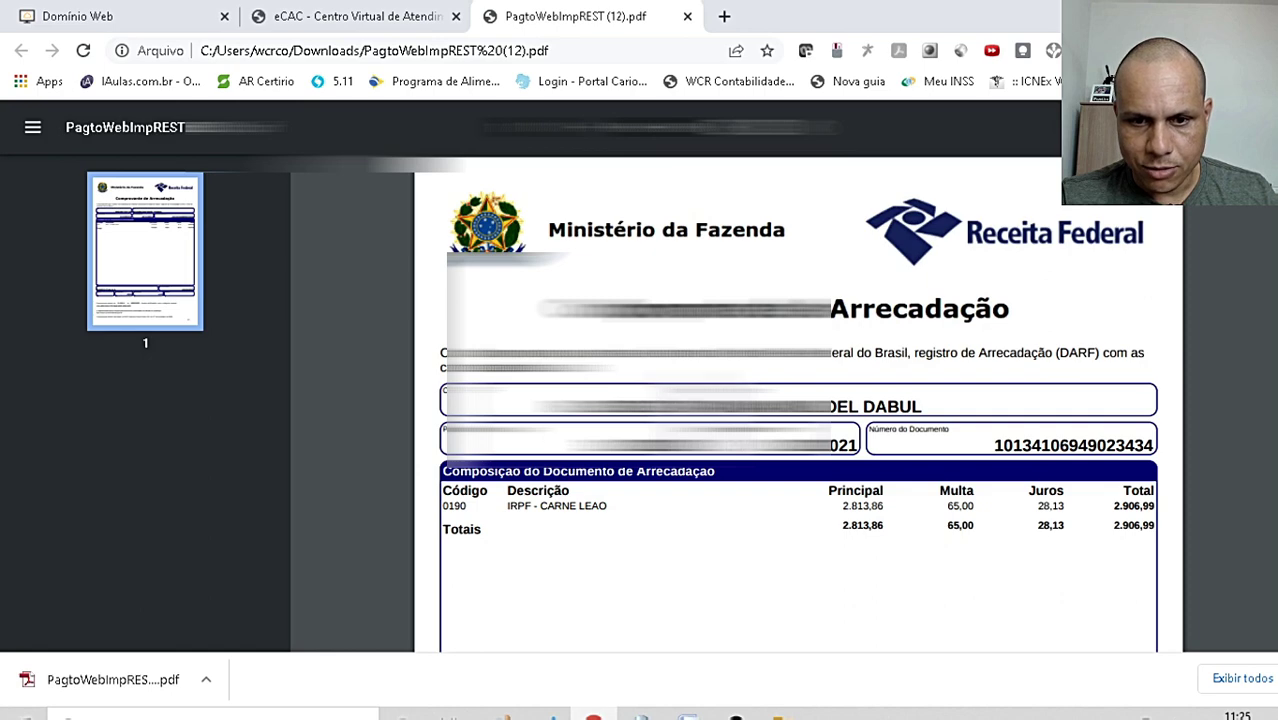
scroll(947, 408, down, 5)
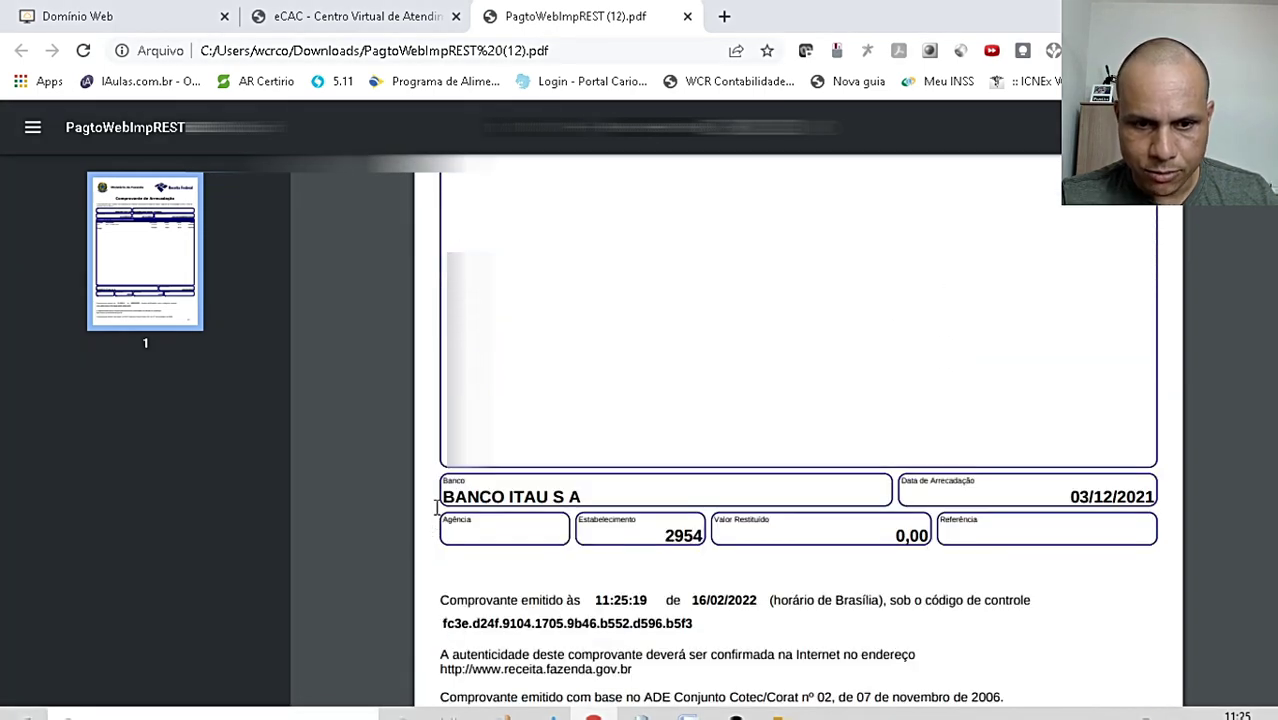
drag(441, 496, 582, 496)
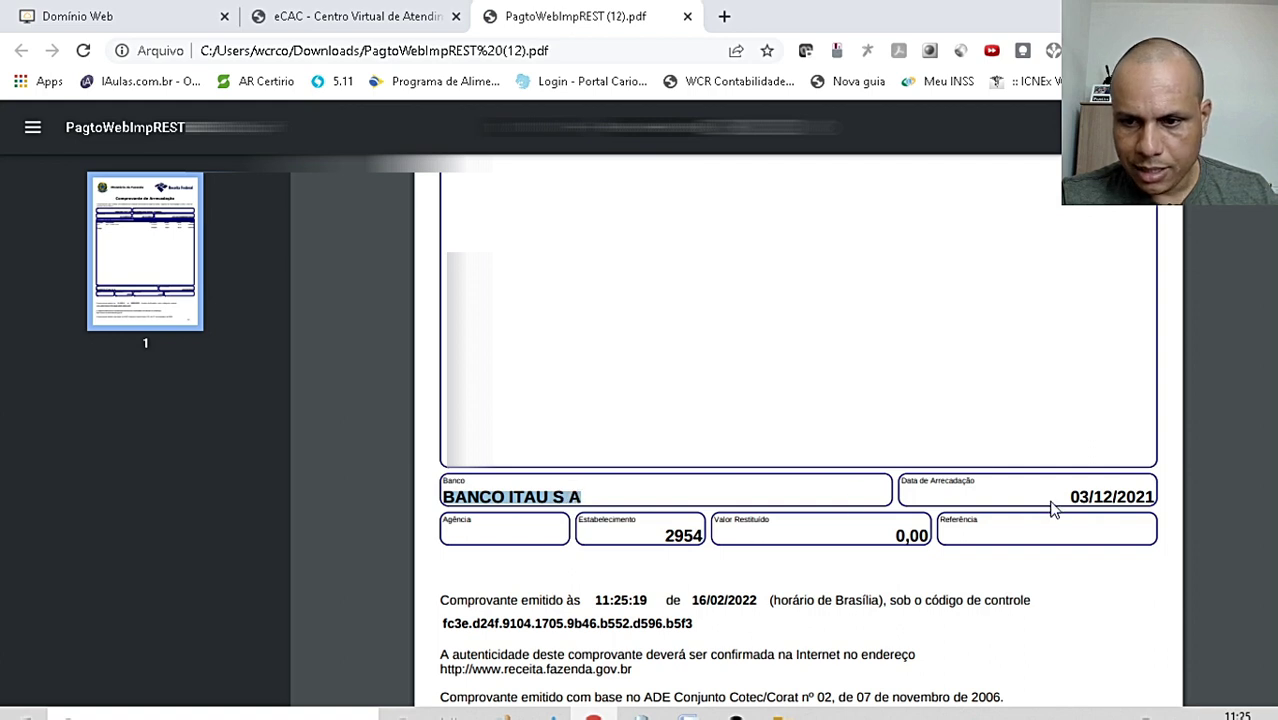
click(1172, 490)
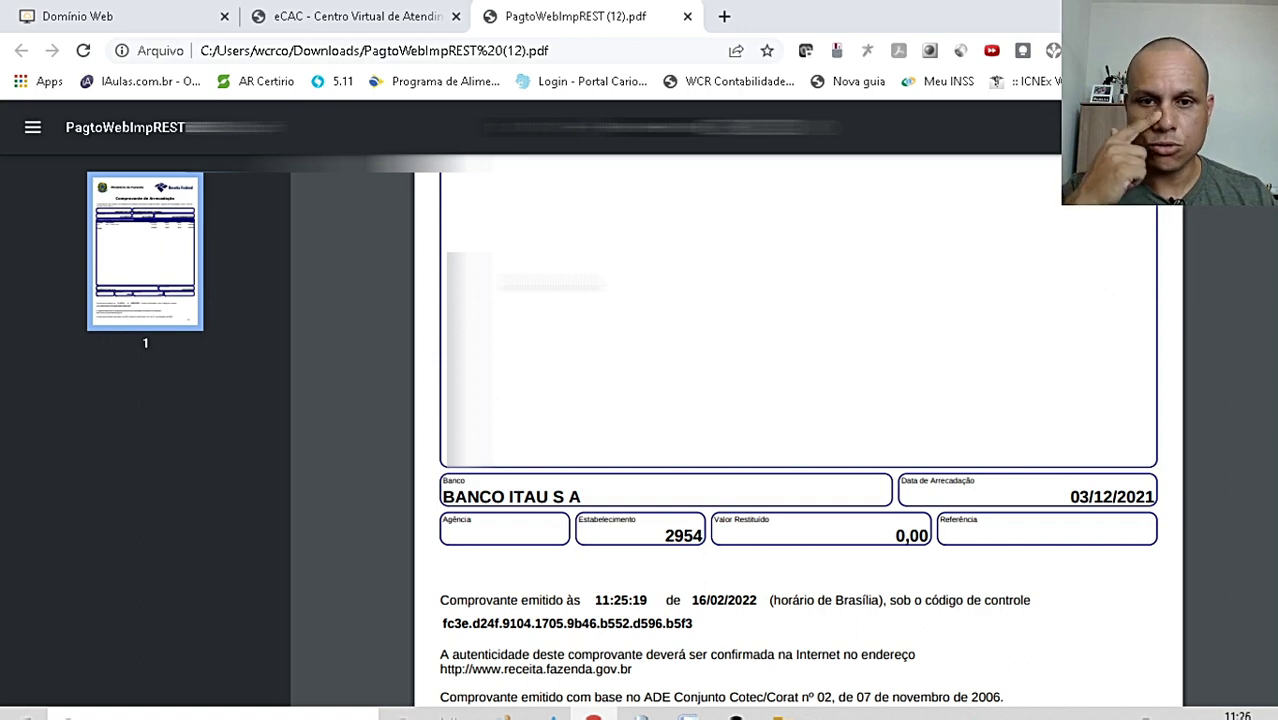
click(687, 16)
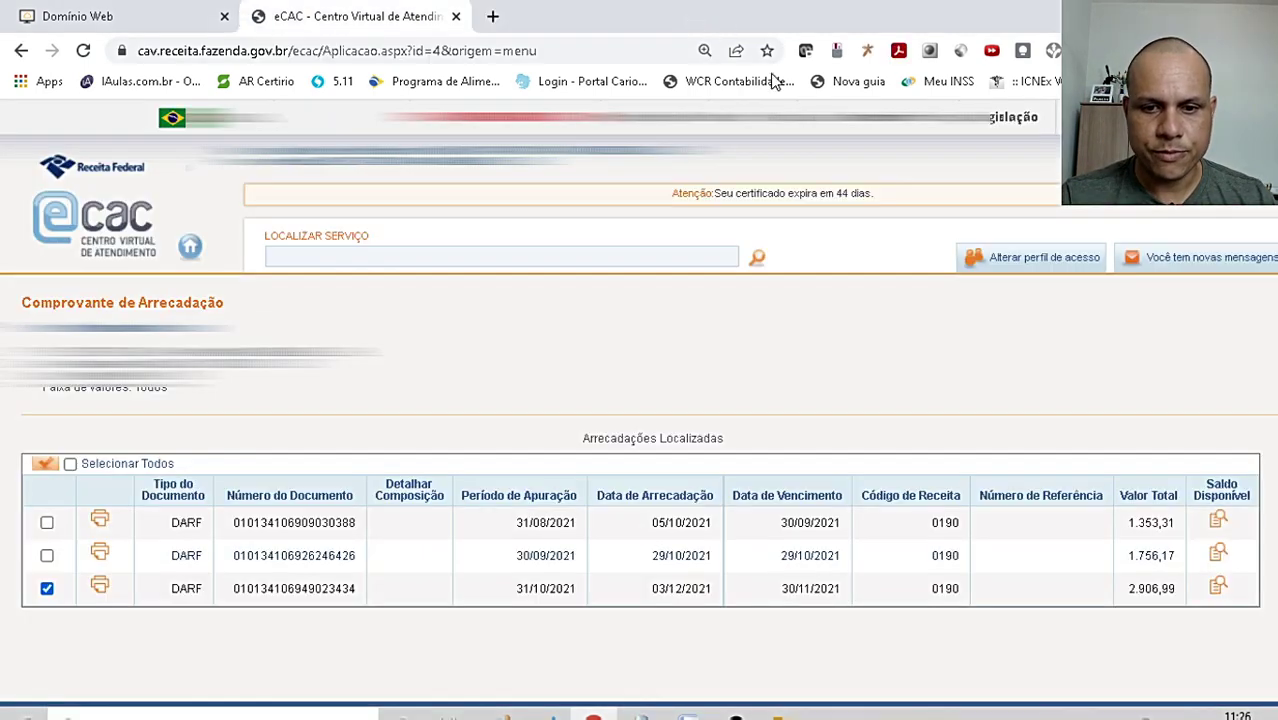
- From the eCAC home, start a new Redarf payment rectification request
click(112, 240)
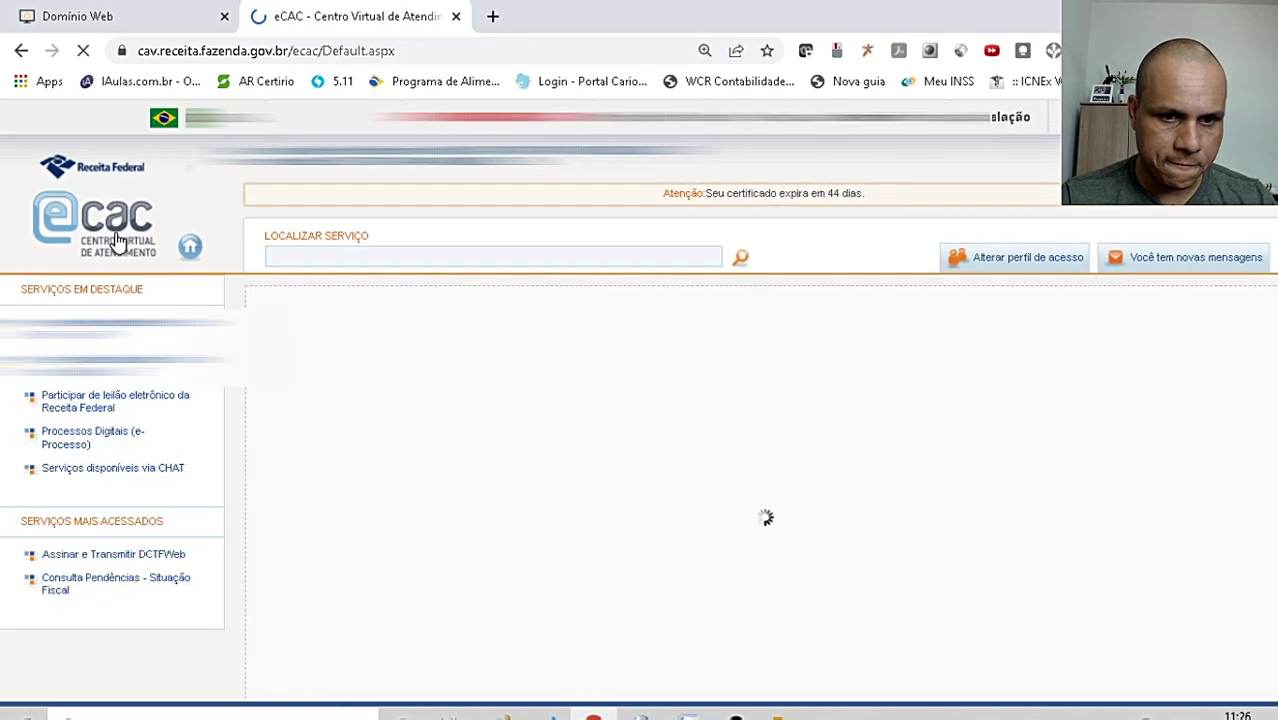
click(548, 366)
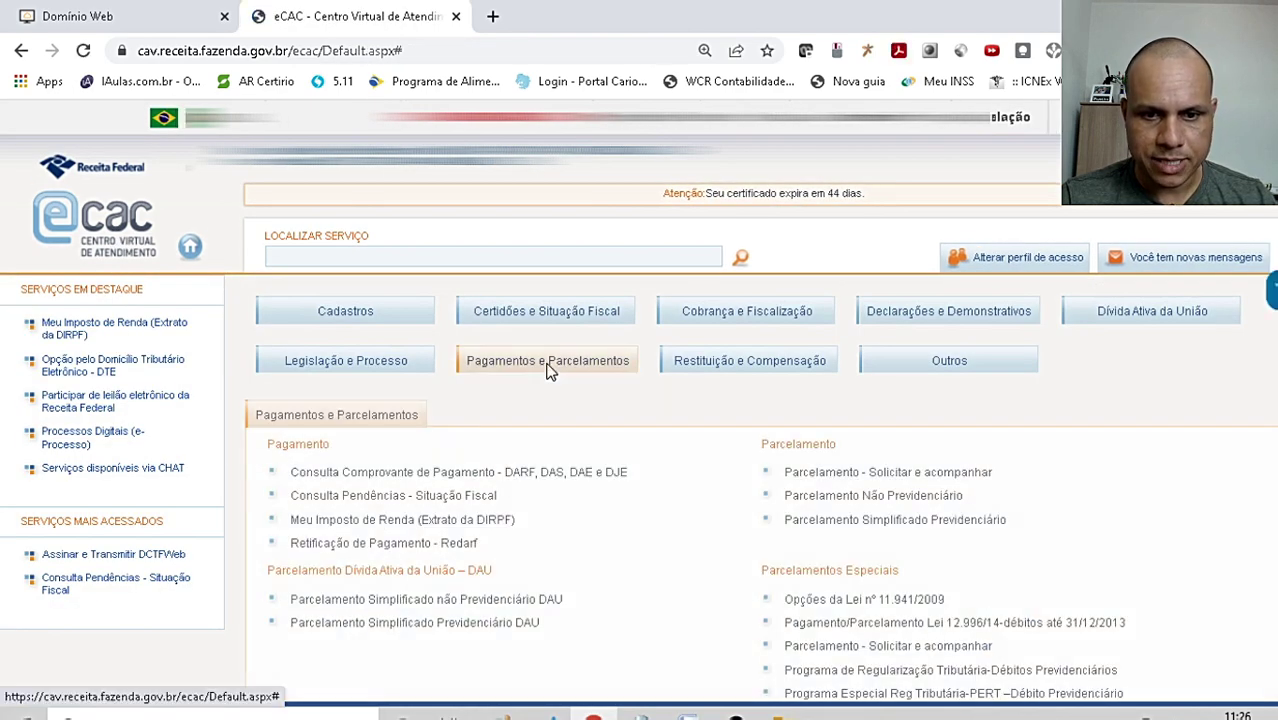
click(418, 542)
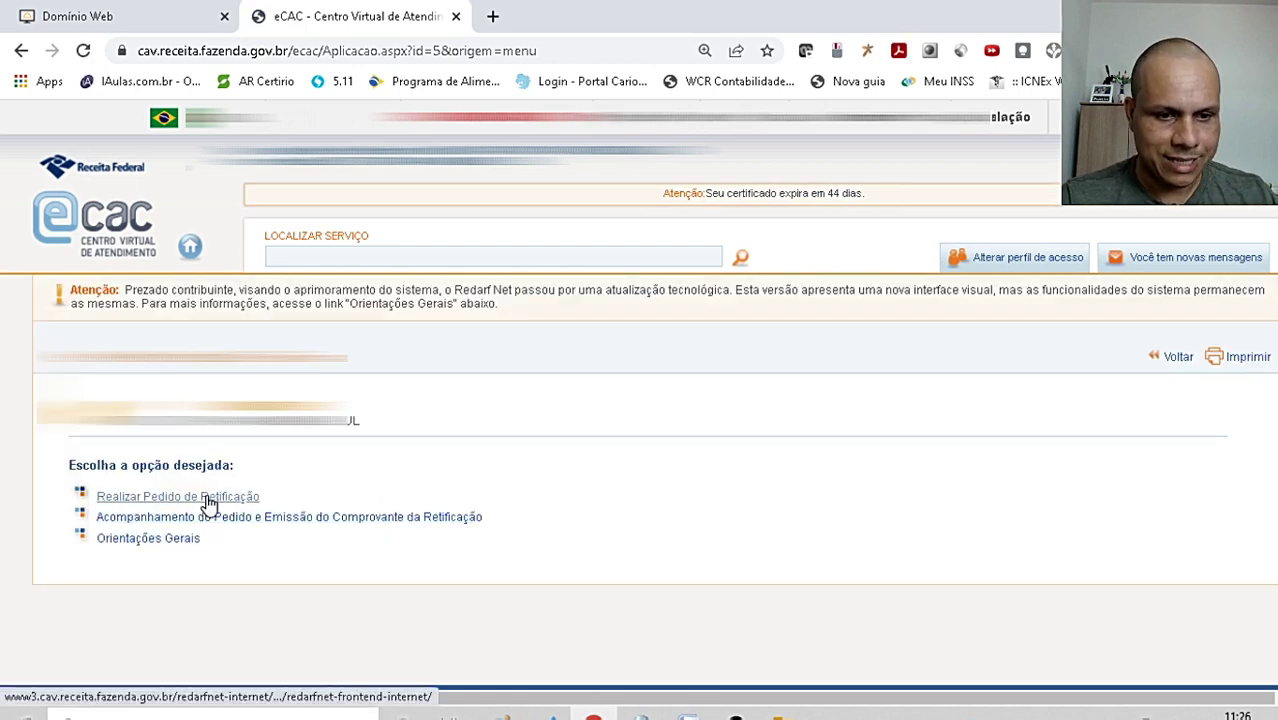
click(206, 496)
- Search for payments dated 14/01/2022 with revenue code 0190
click(234, 433)
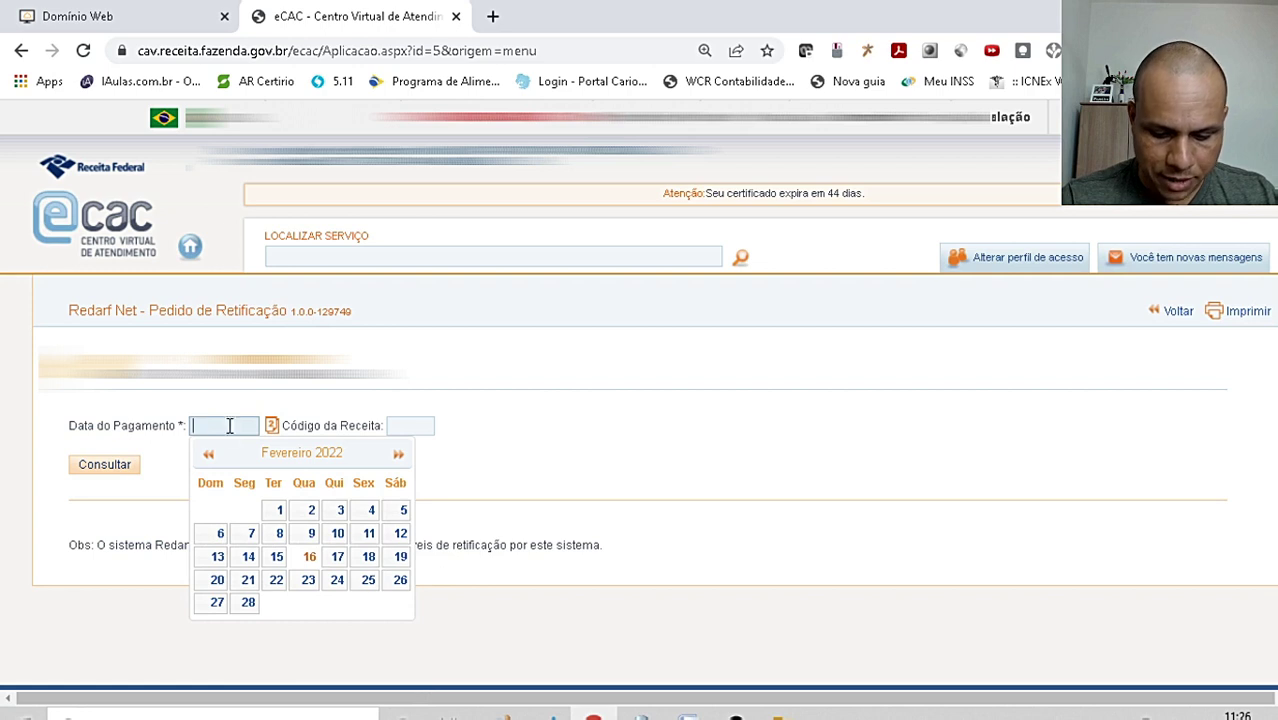
text(14/01)
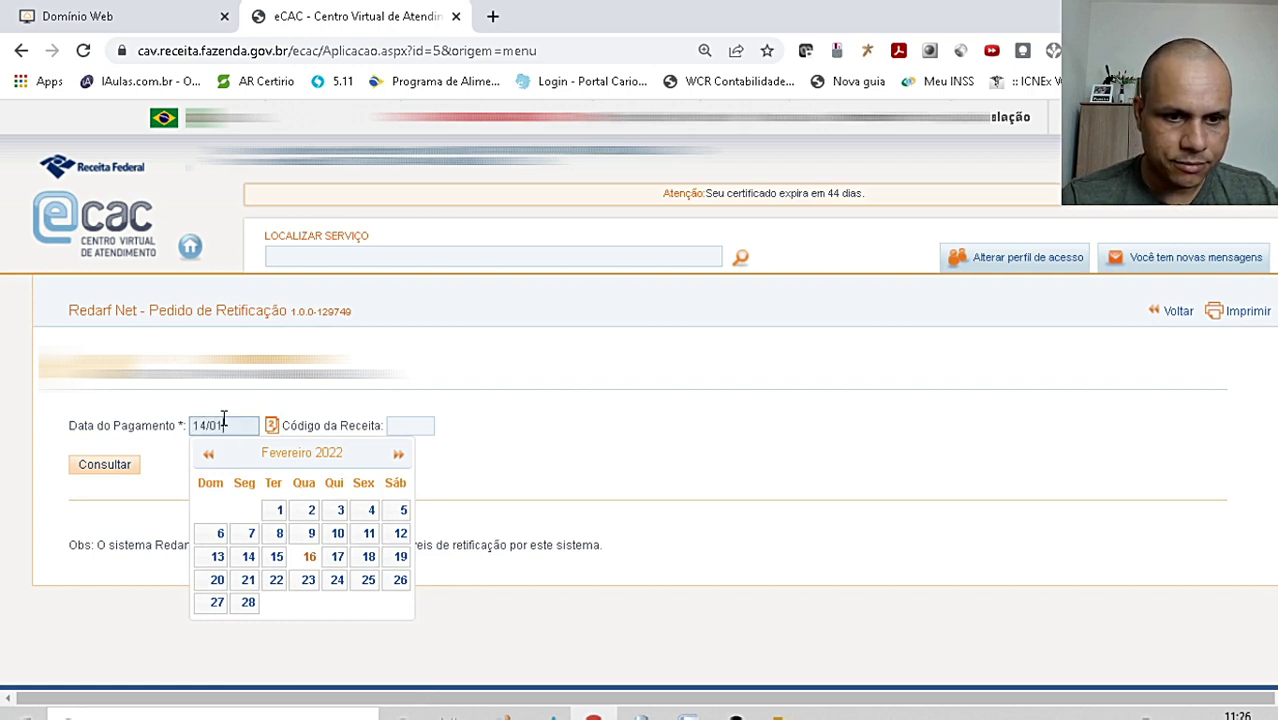
text(/202)
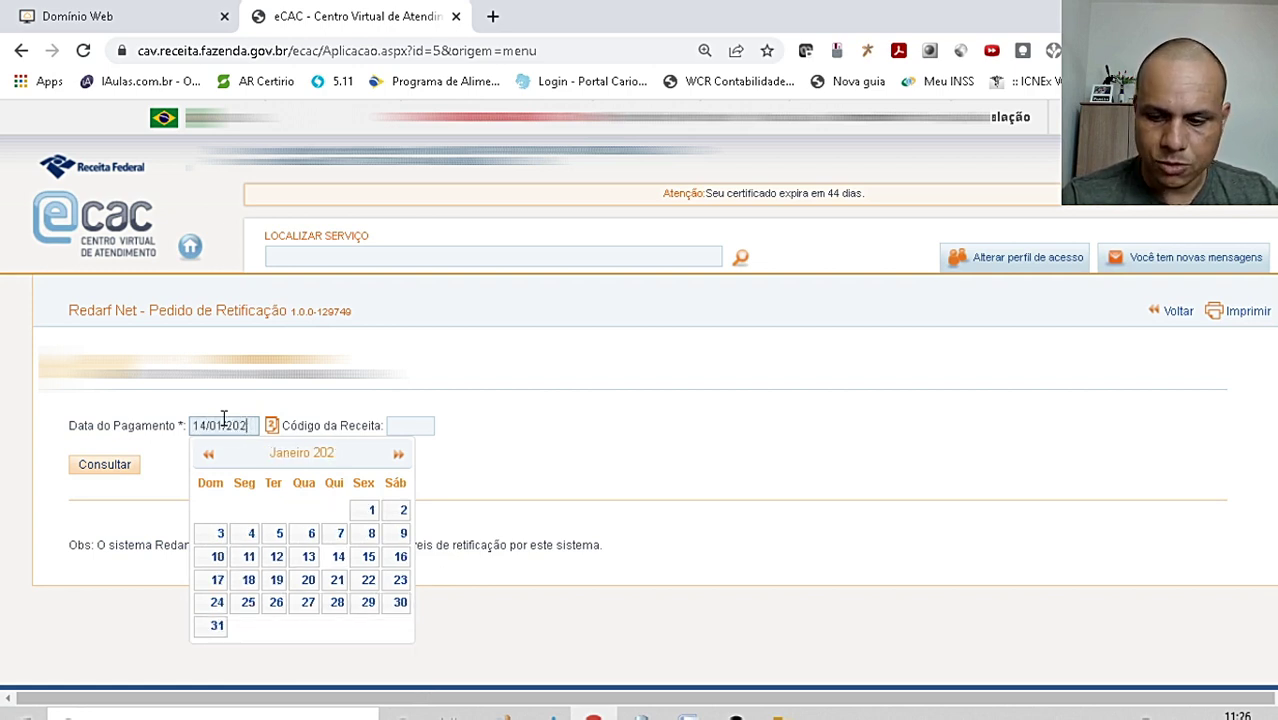
text(2)
key(Tab)
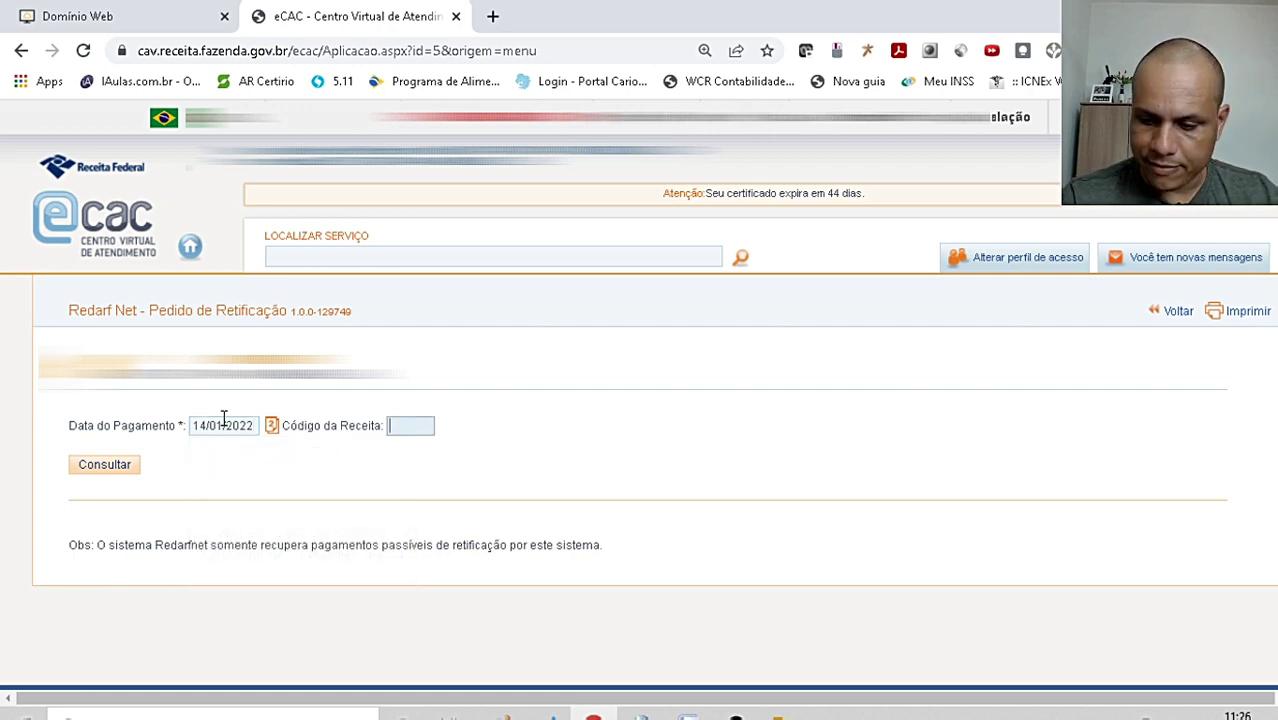
text(0190)
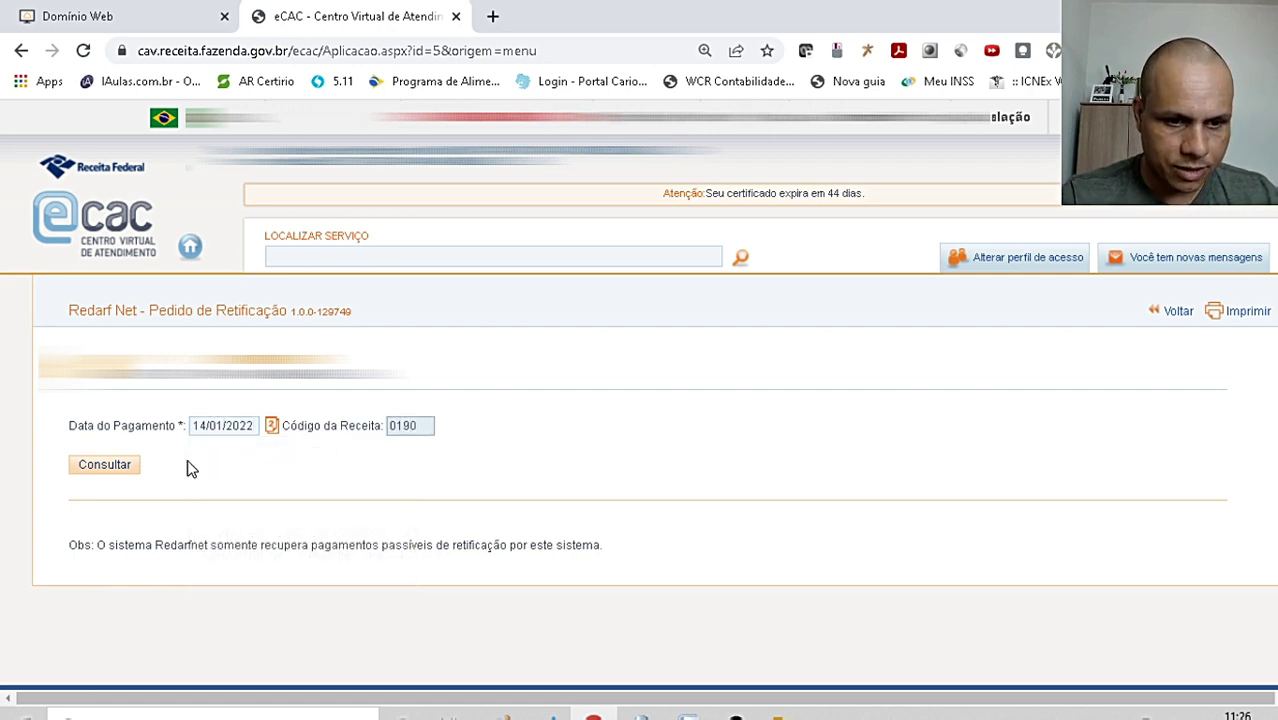
click(100, 465)
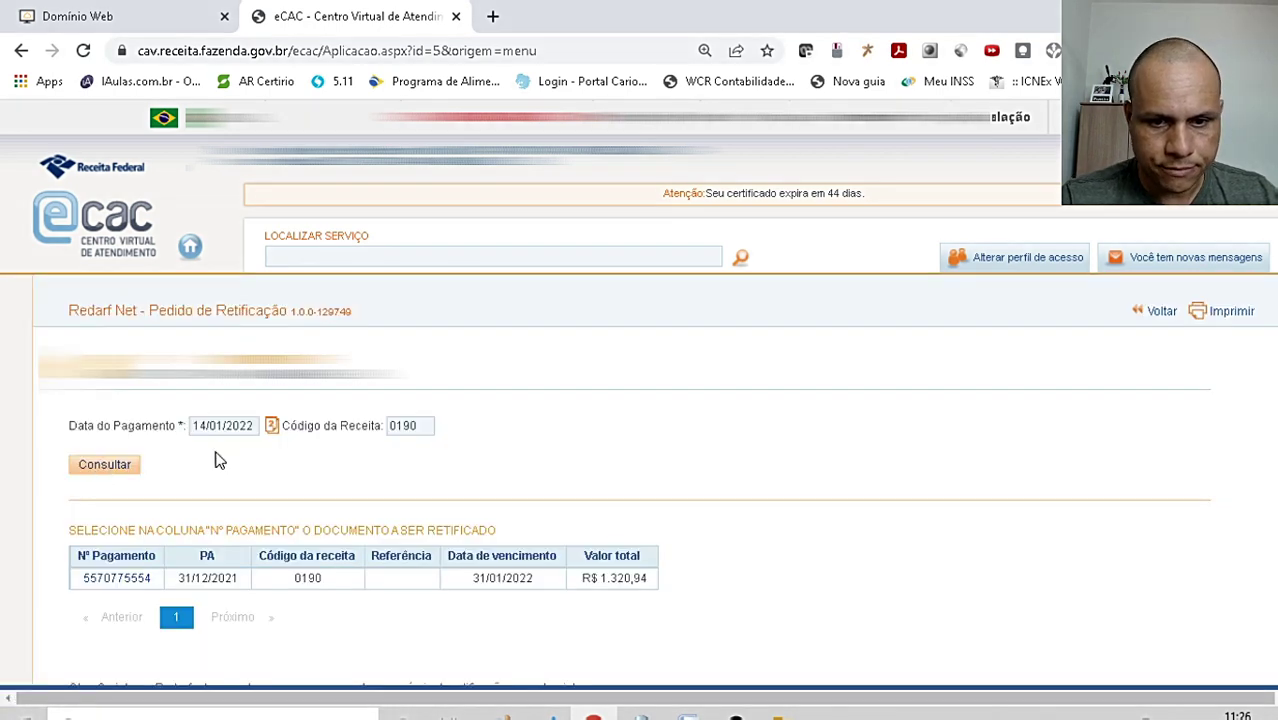
scroll(220, 457, down, 1)
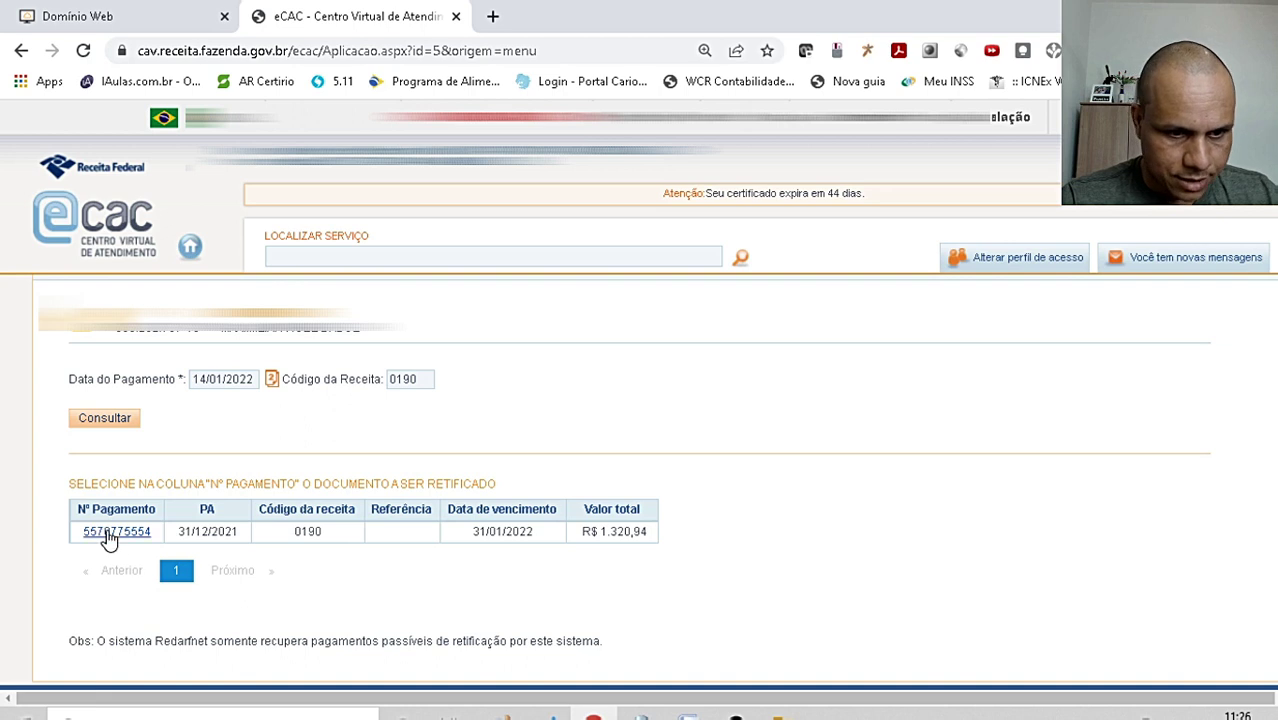
scroll(117, 535, down, 1)
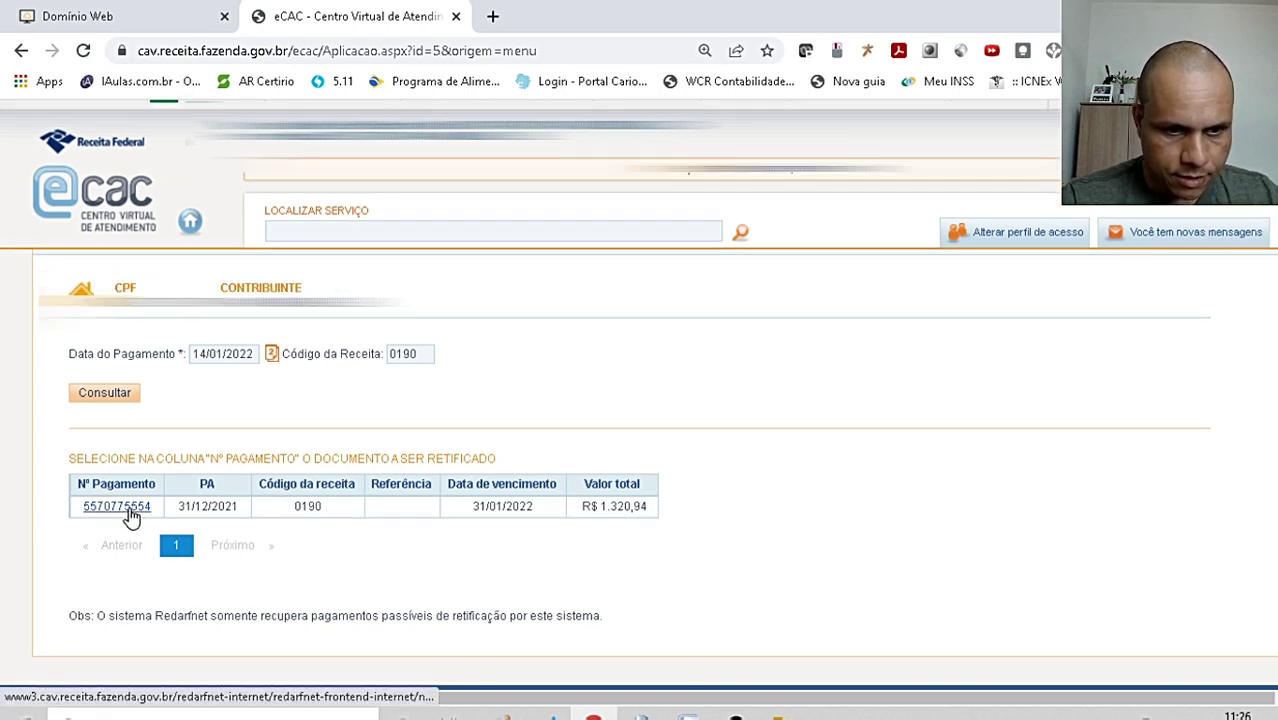
click(117, 506)
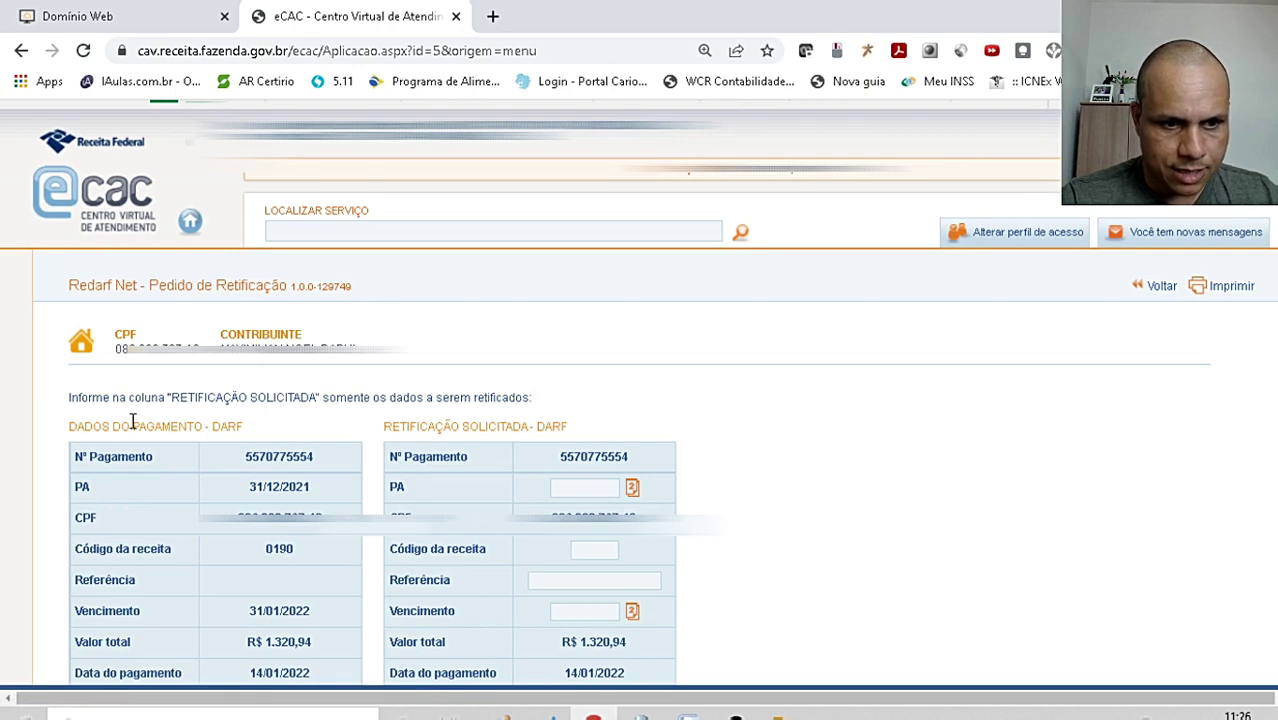
scroll(120, 500, down, 1)
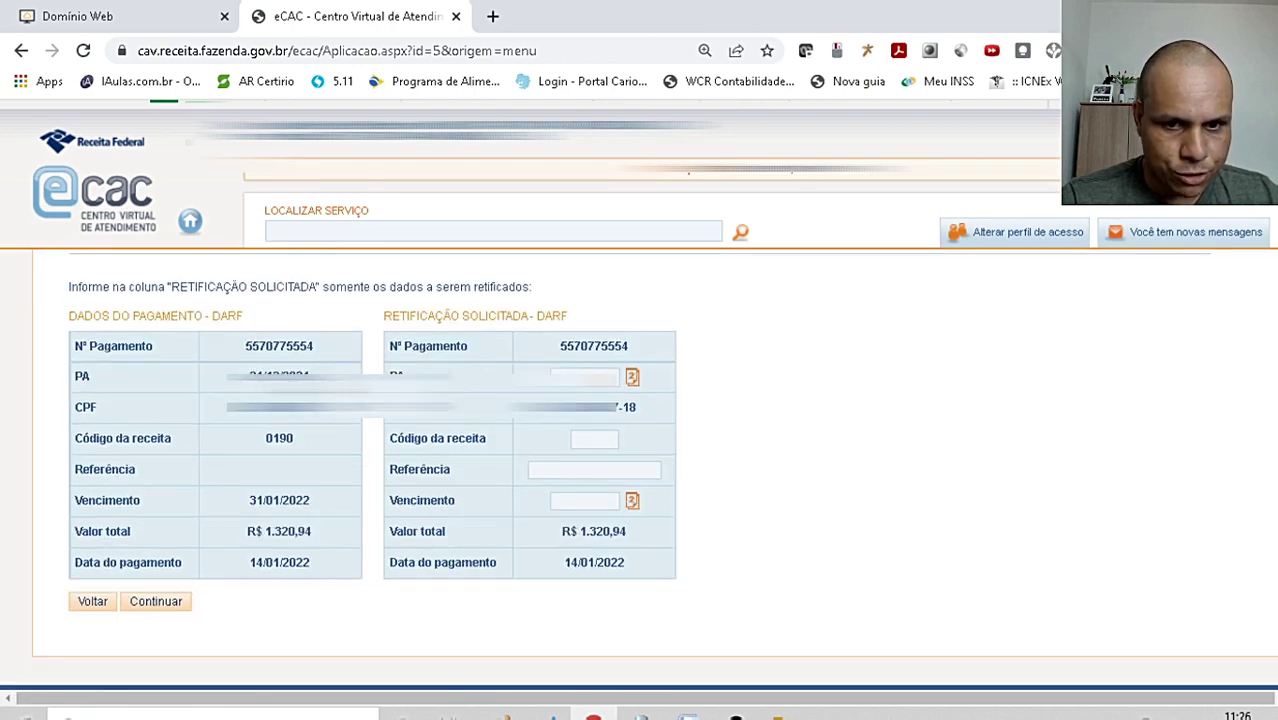
- Pick a November 2021 date for the requested PA, keeping revenue code 0190
click(632, 376)
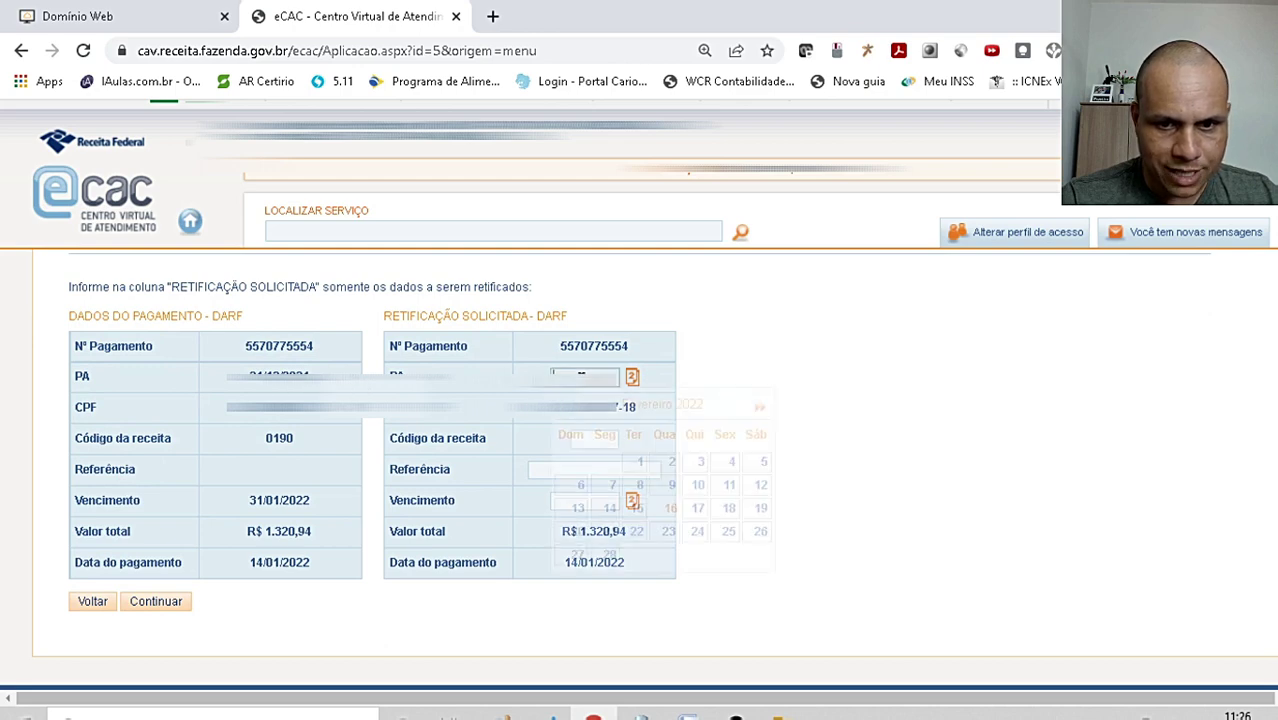
click(758, 407)
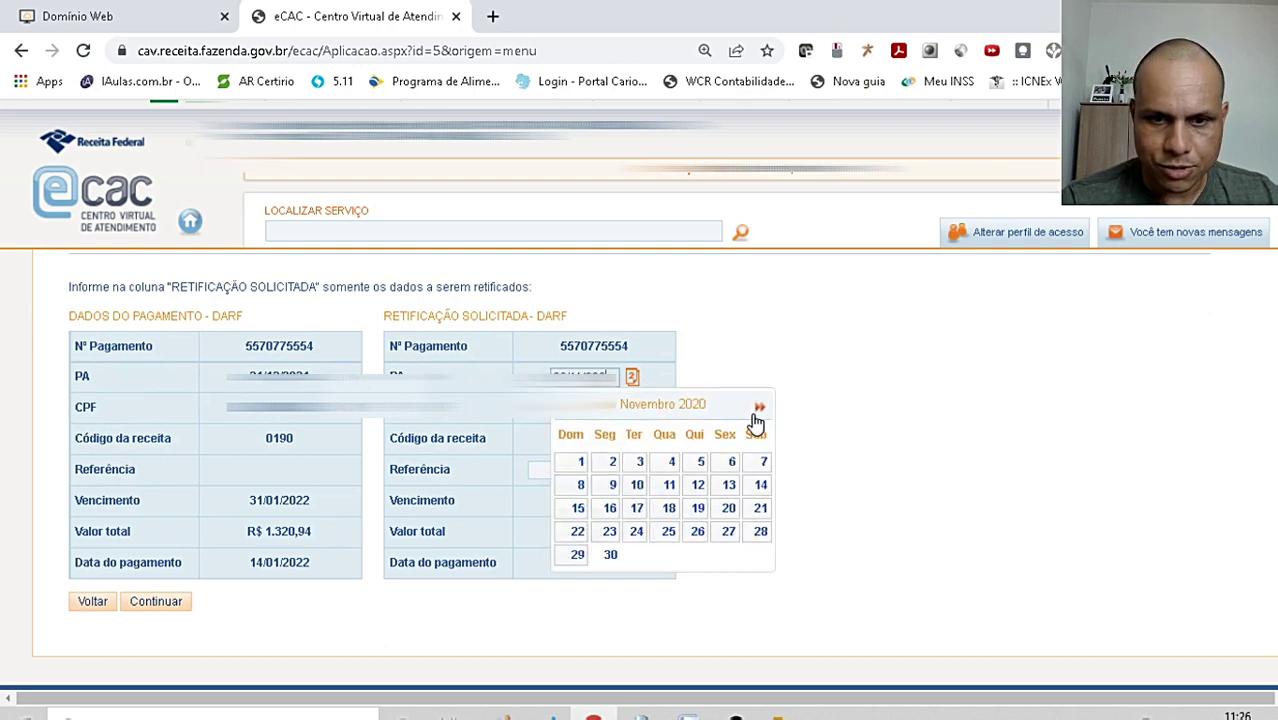
click(758, 407)
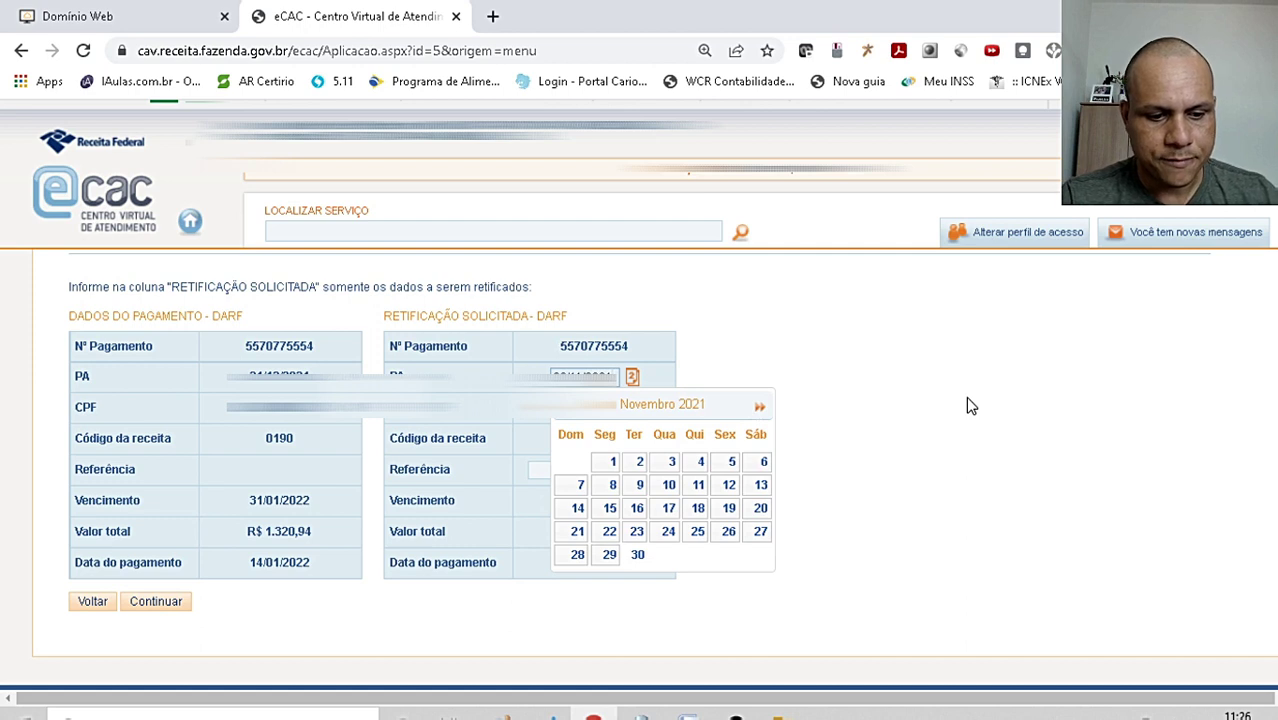
key(Tab)
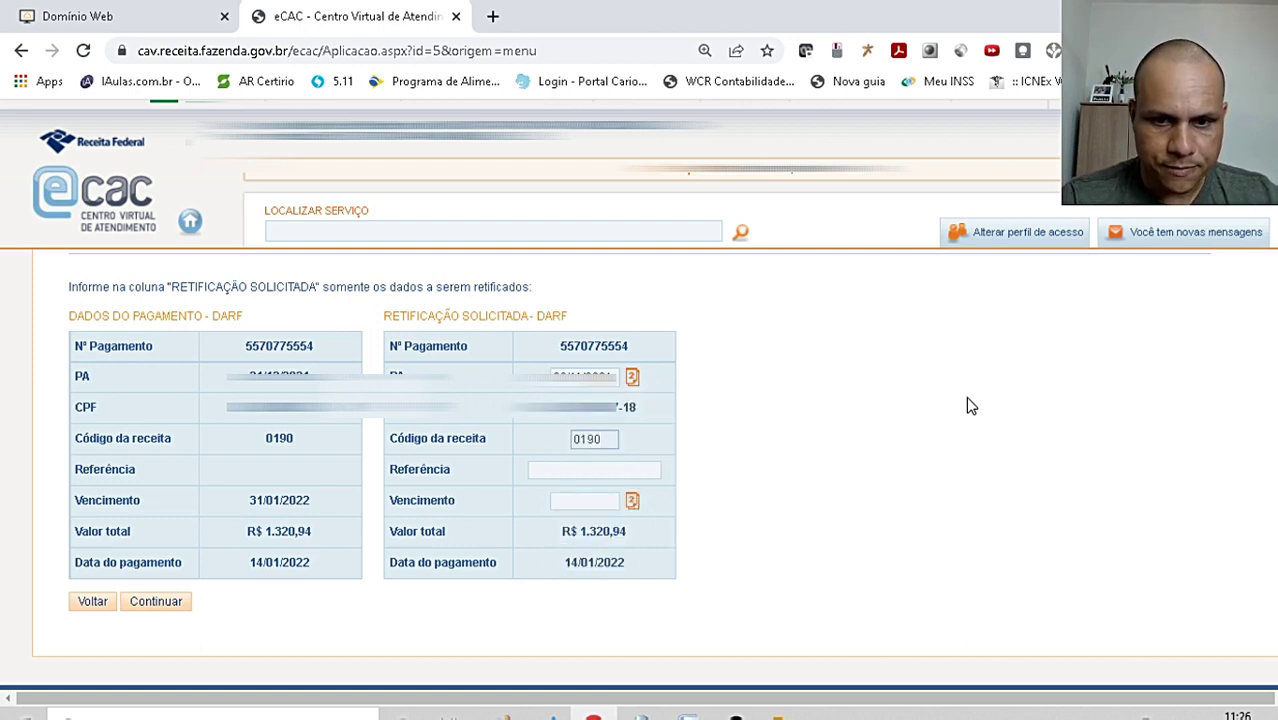
click(568, 503)
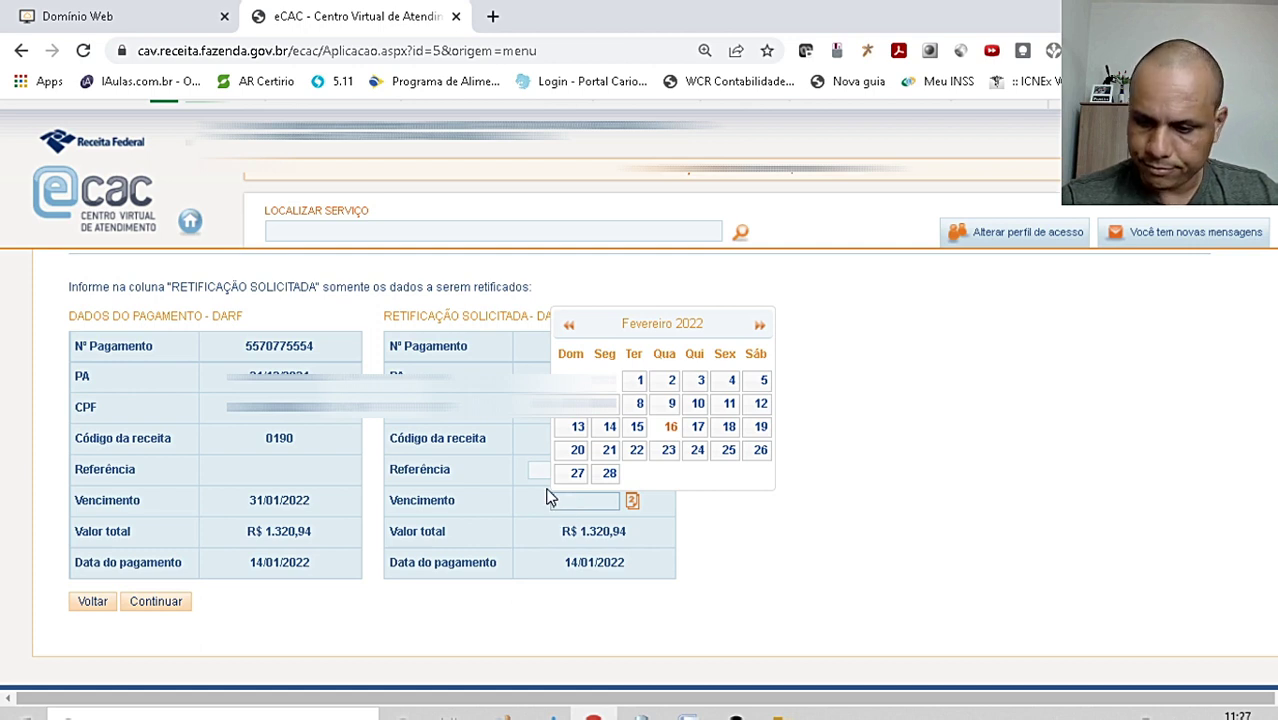
- Complete the requested Vencimento as 31/12/2021 and close the calendar
text(/2021)
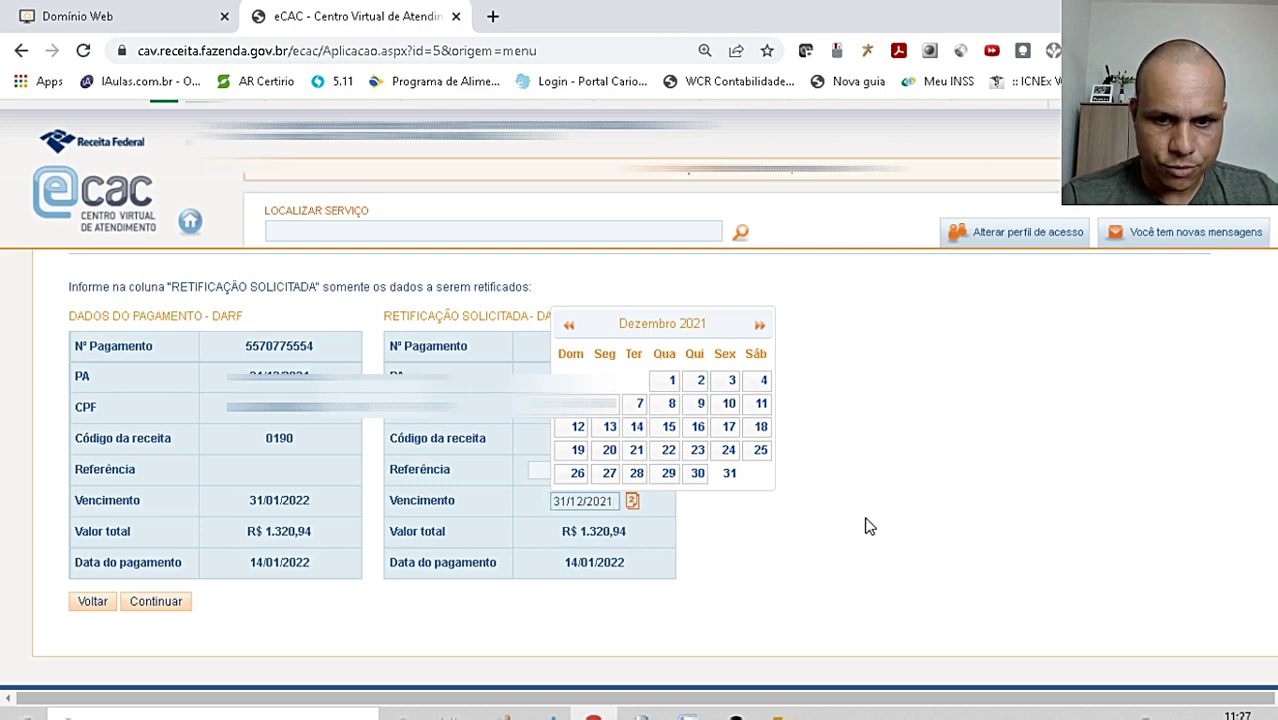
click(942, 505)
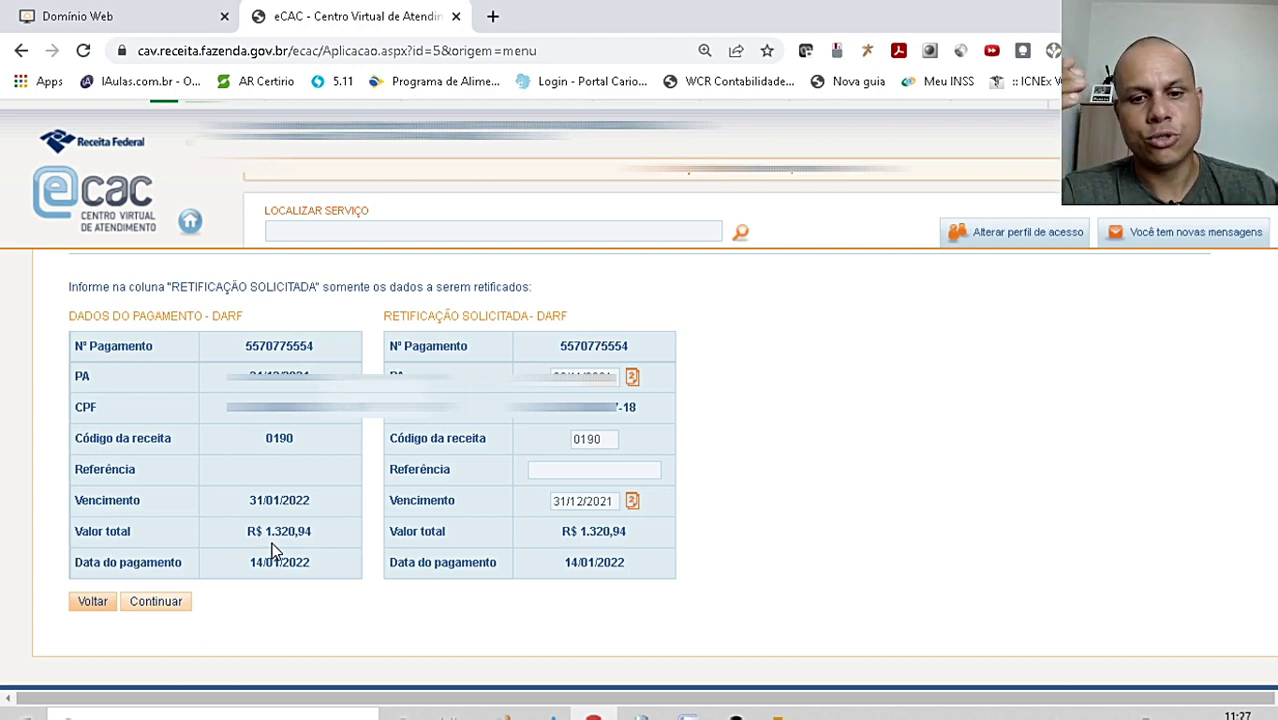
- Continue and confirm the rectification request, then go back to the Início form
click(172, 602)
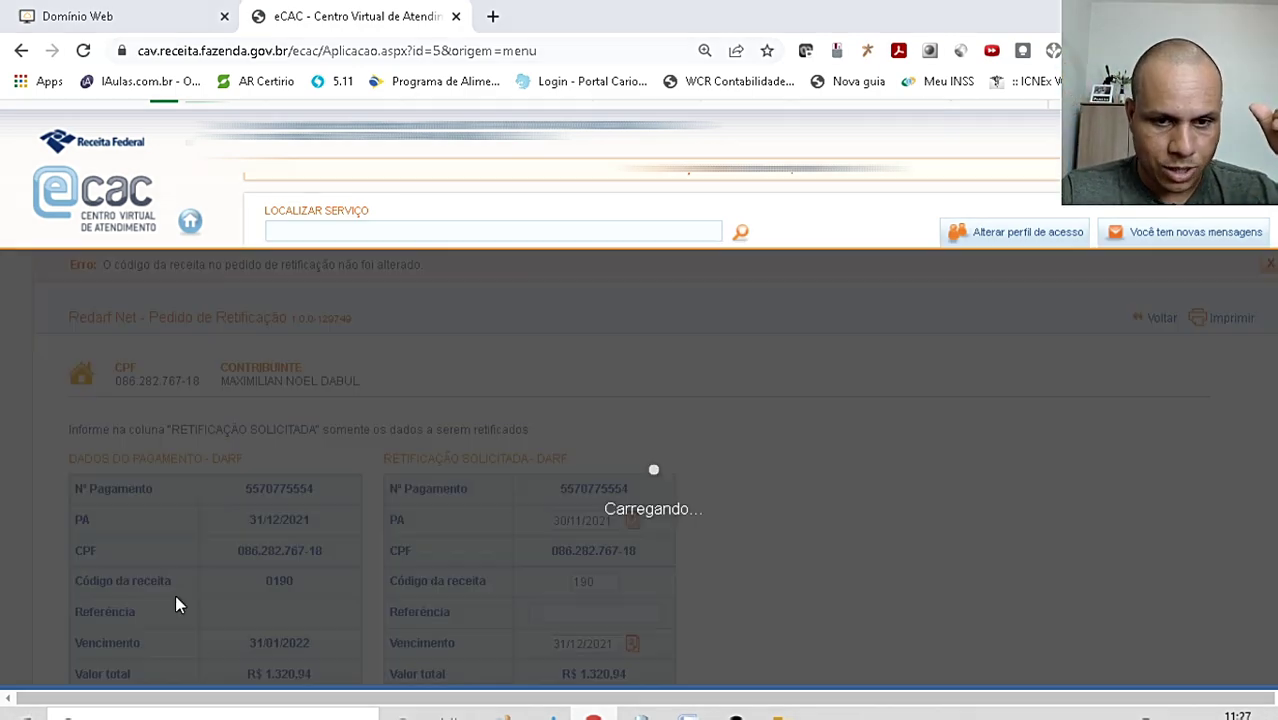
scroll(440, 426, down, 3)
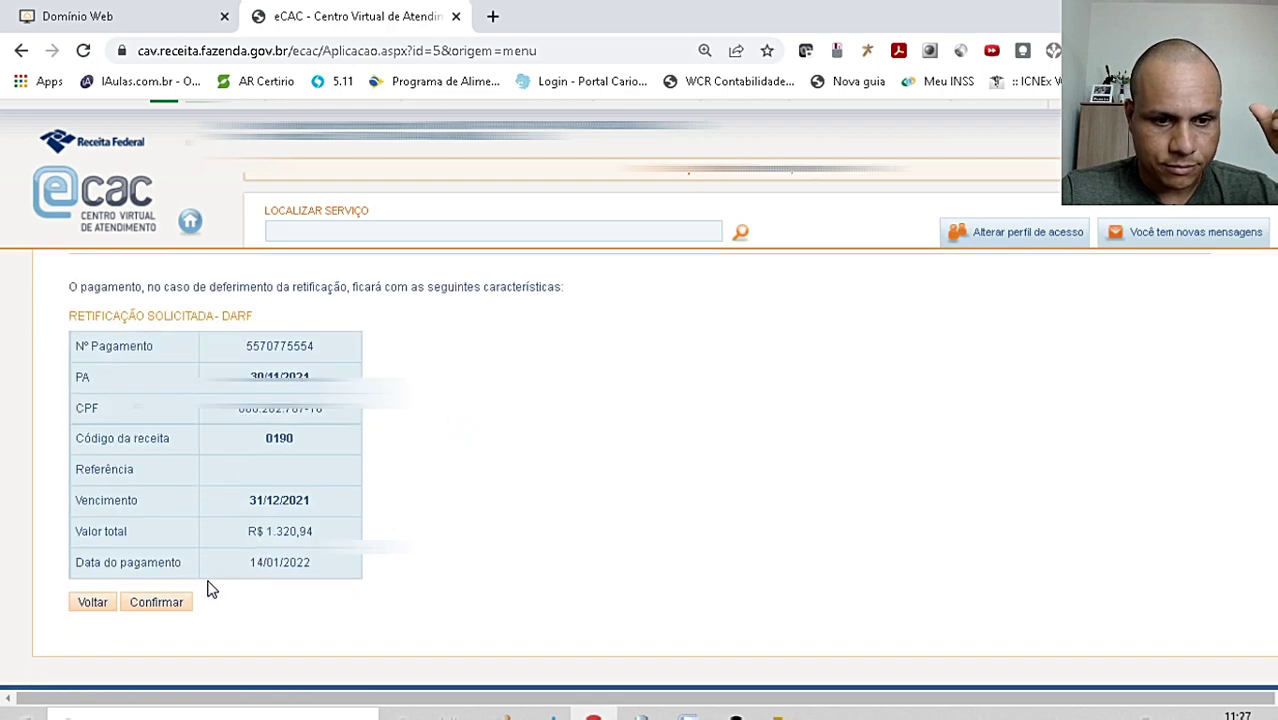
click(162, 606)
scroll(533, 425, down, 1)
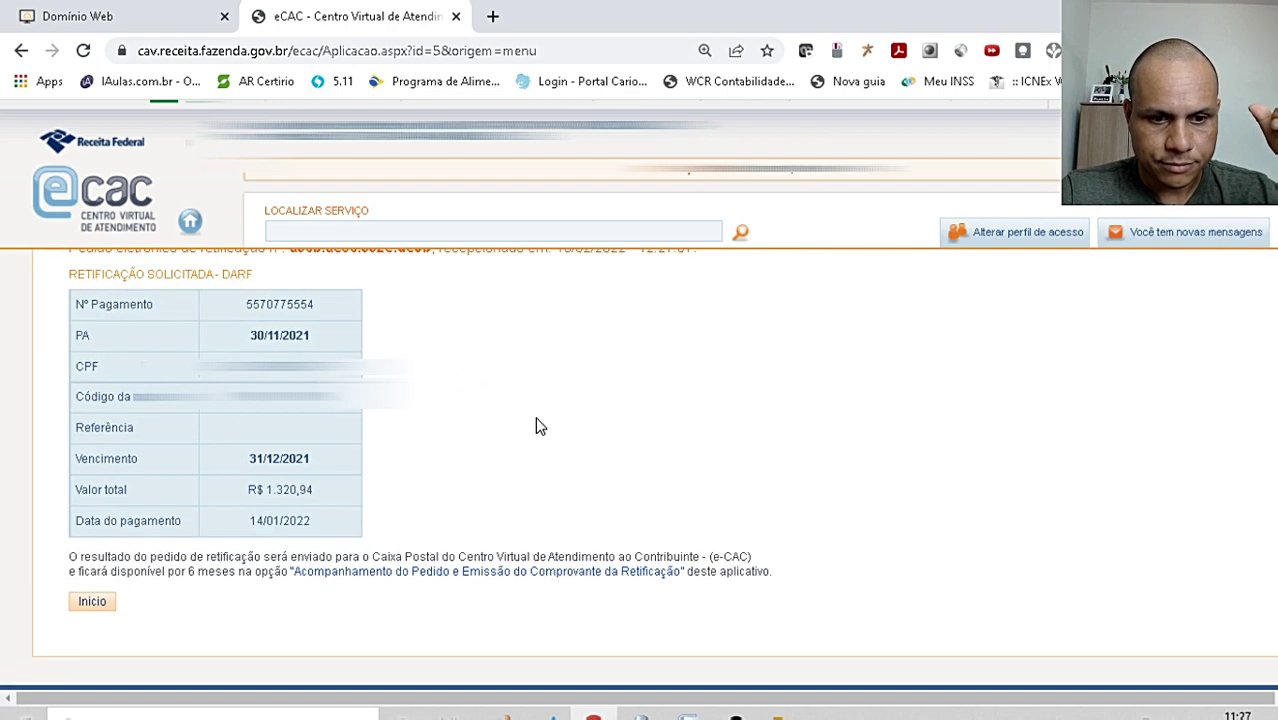
click(92, 605)
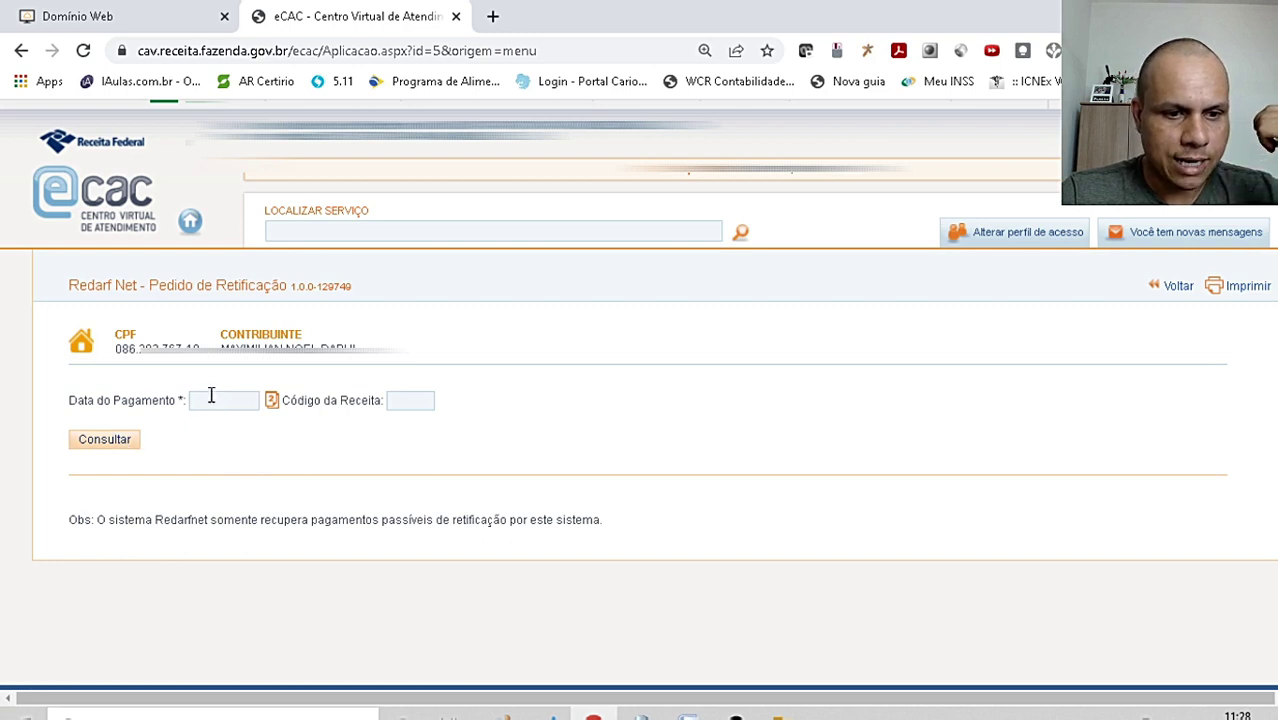
- Return to the eCAC home and expand the Pagamentos e Parcelamentos services
click(211, 395)
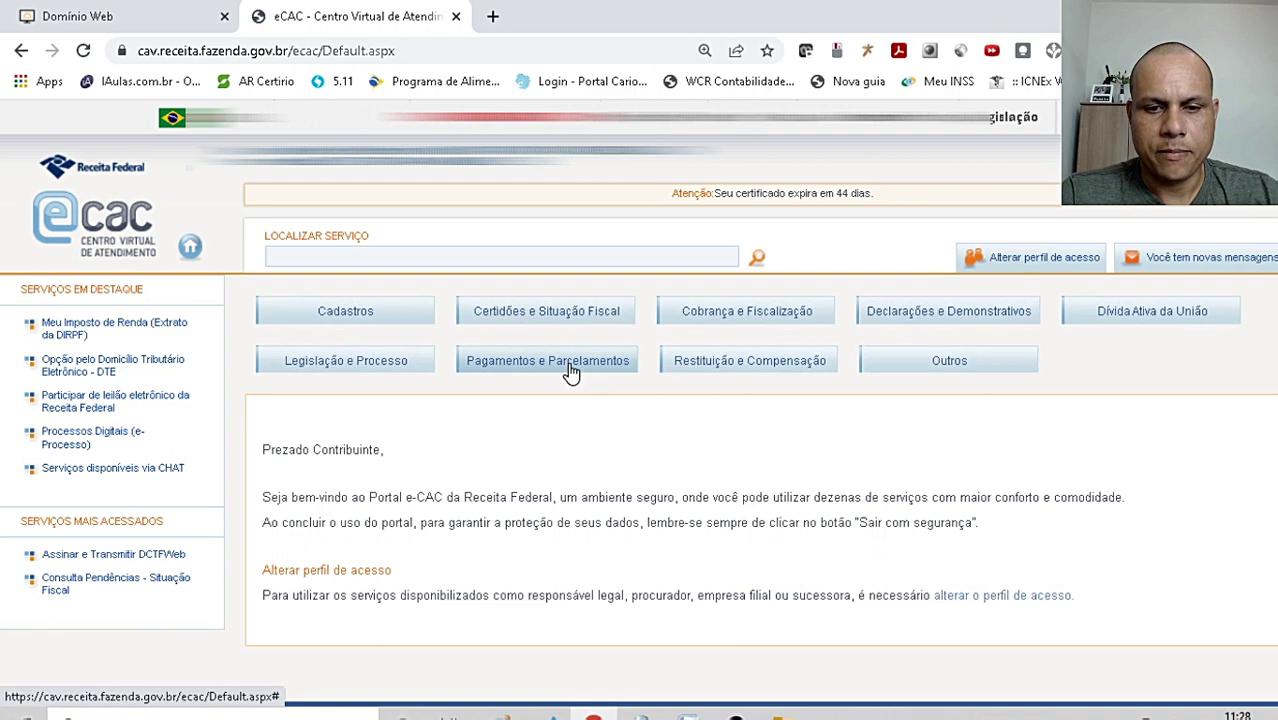
click(570, 365)
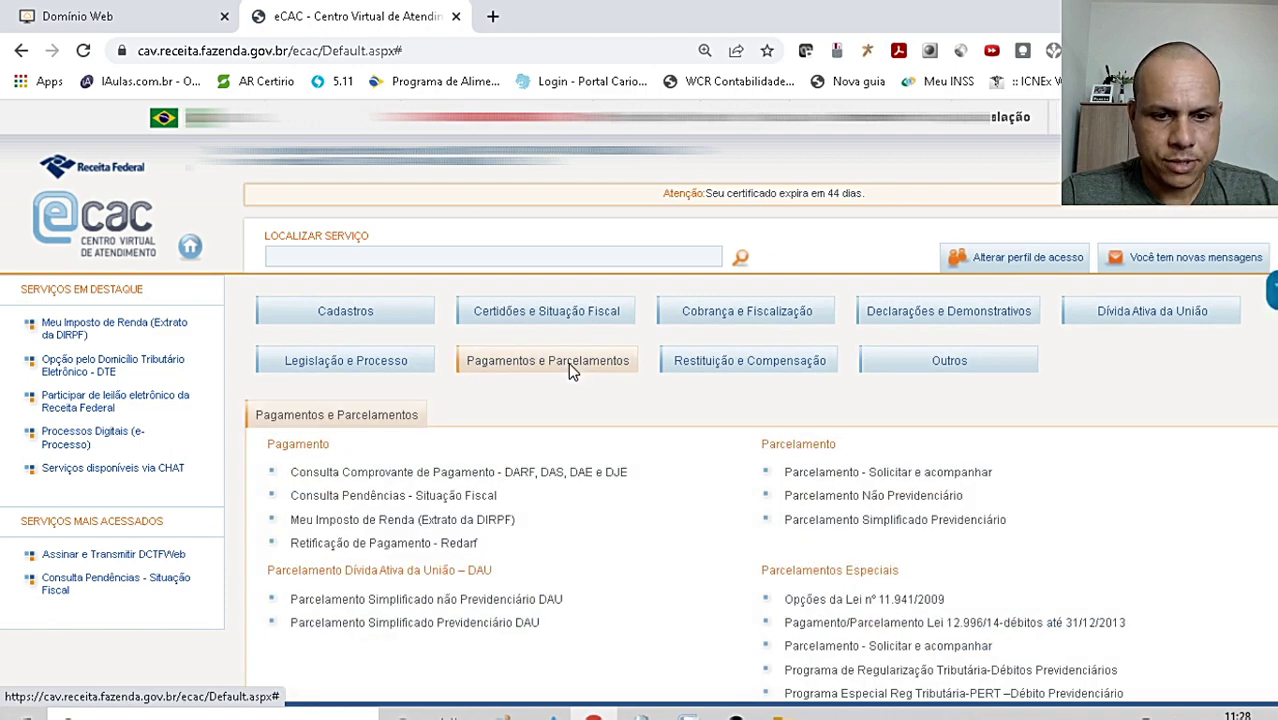
scroll(604, 526, down, 1)
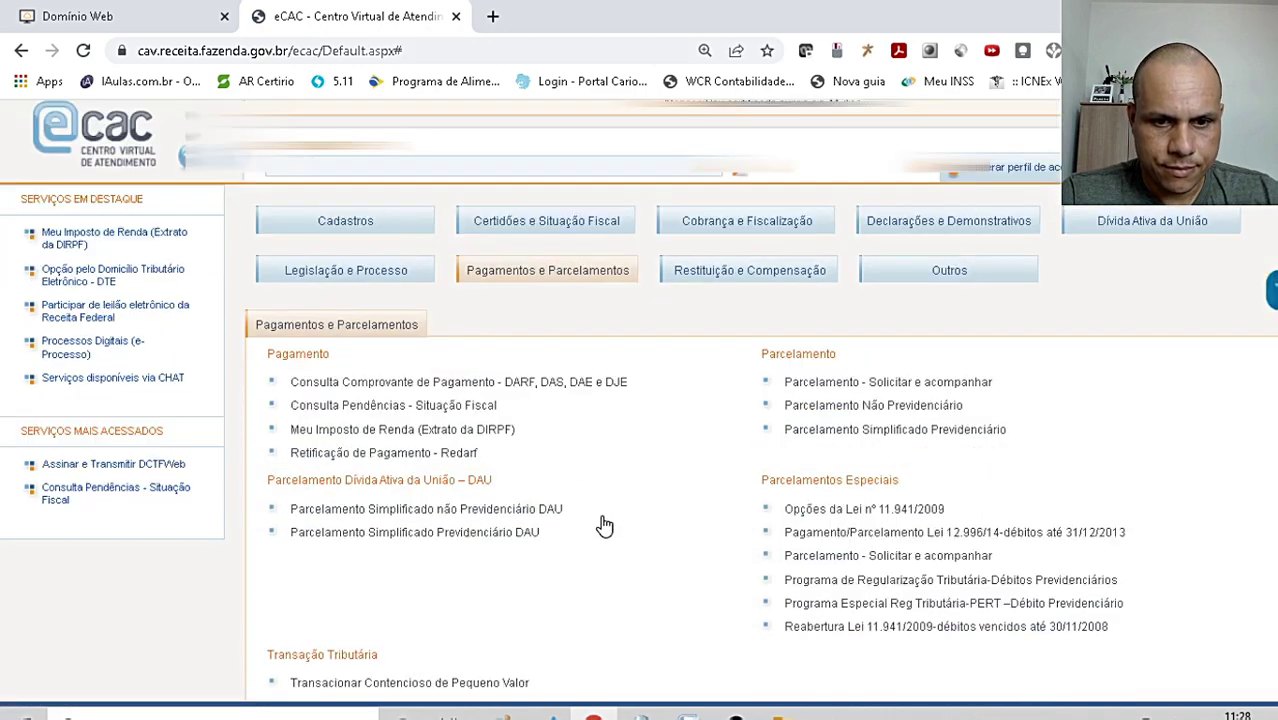
scroll(604, 526, up, 1)
scroll(604, 526, down, 1)
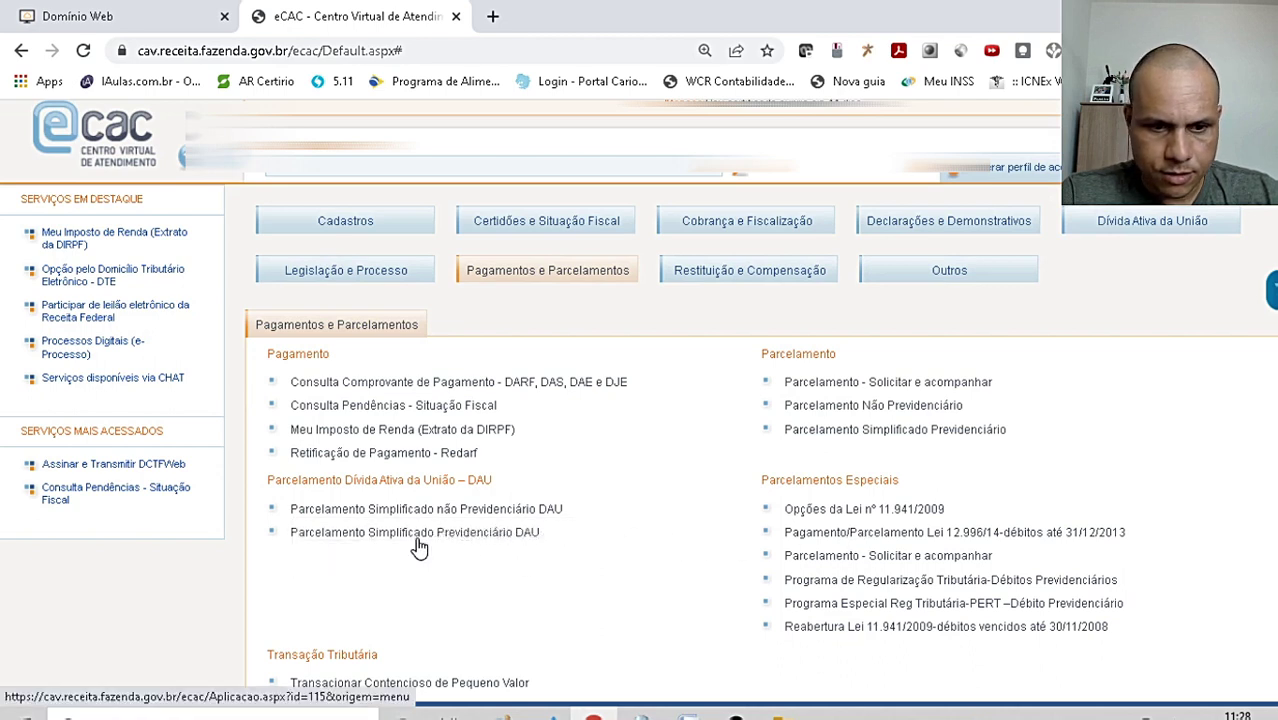
- Open Acompanhamento do Pedido e Emissão do Comprovante and view the recovered 0190 request
click(366, 454)
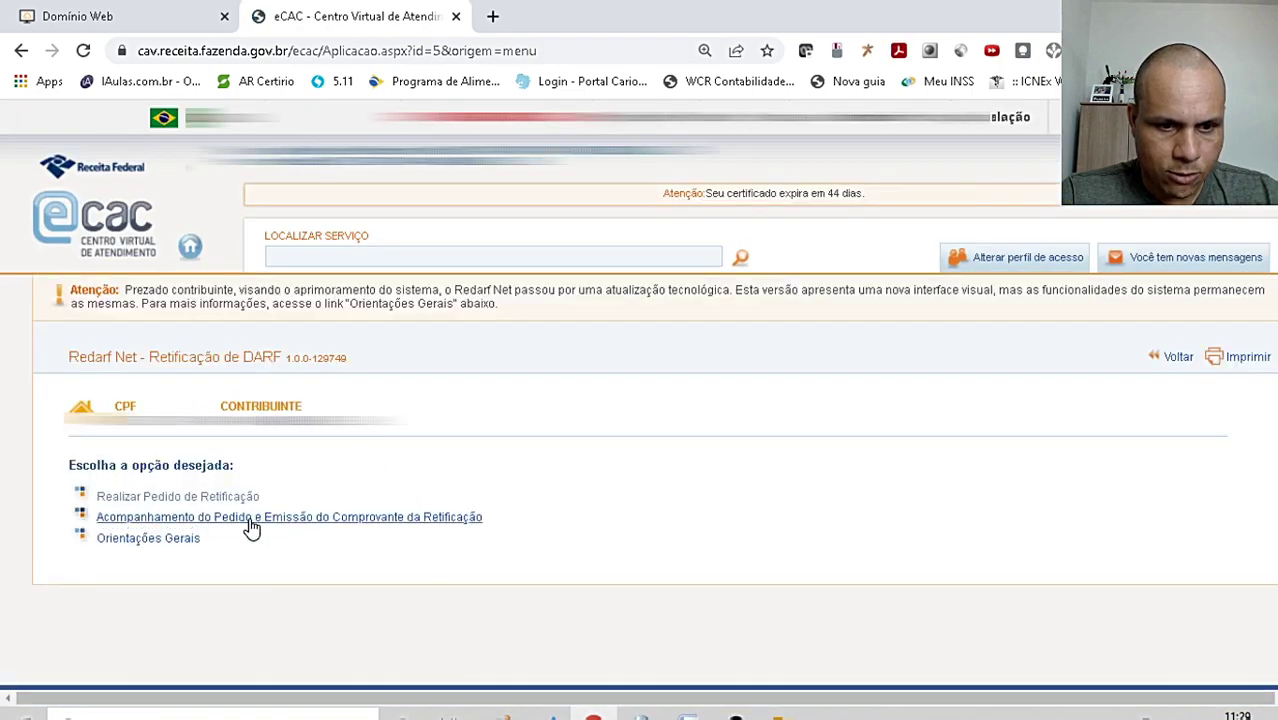
click(418, 521)
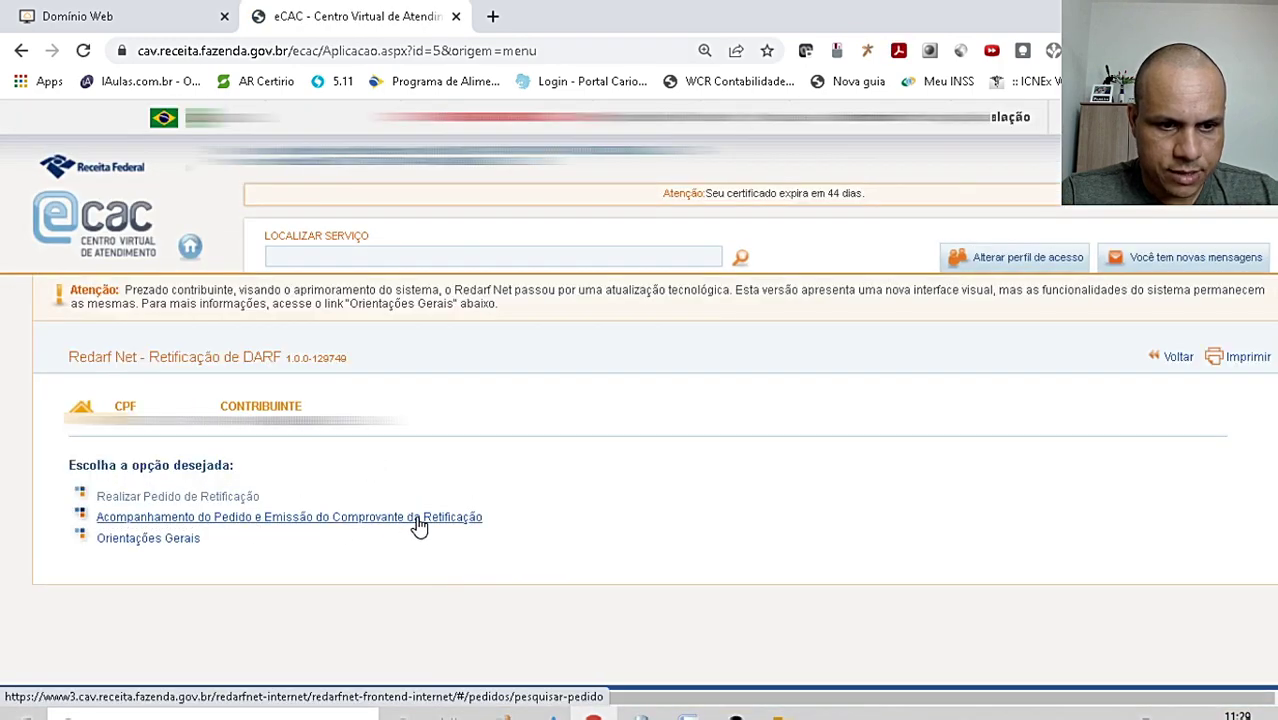
scroll(418, 511, down, 2)
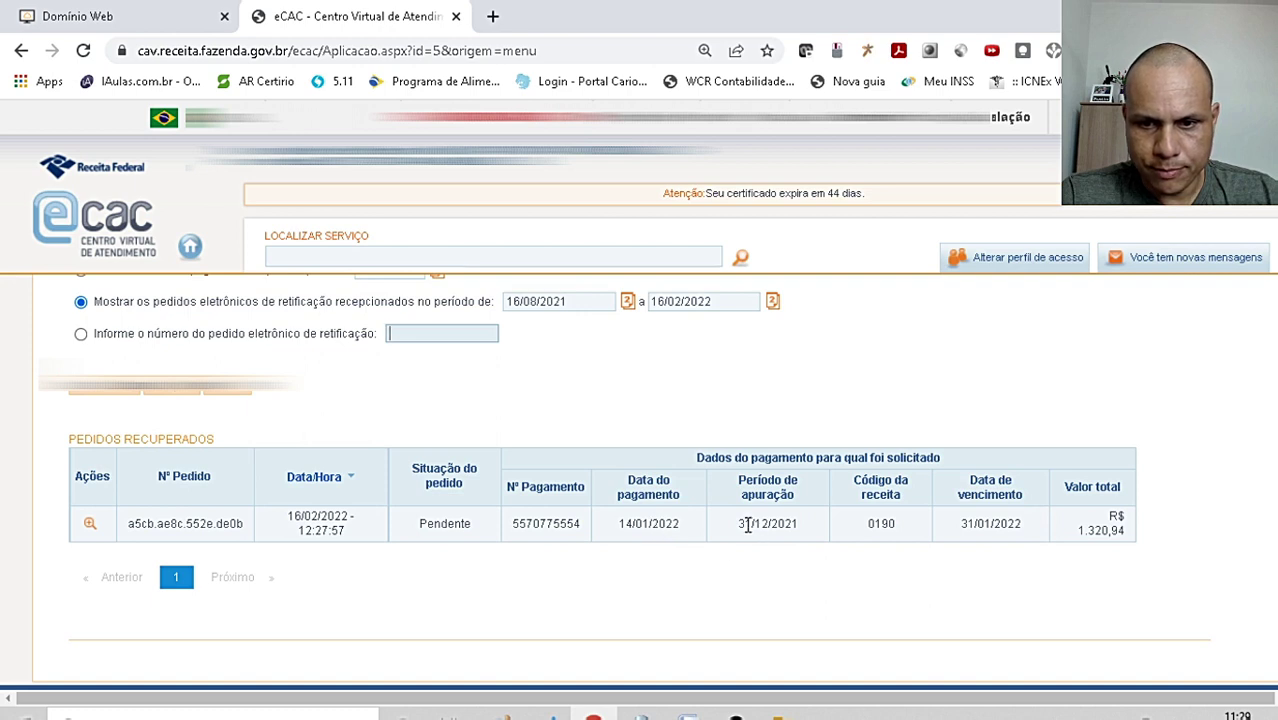
drag(747, 525, 799, 527)
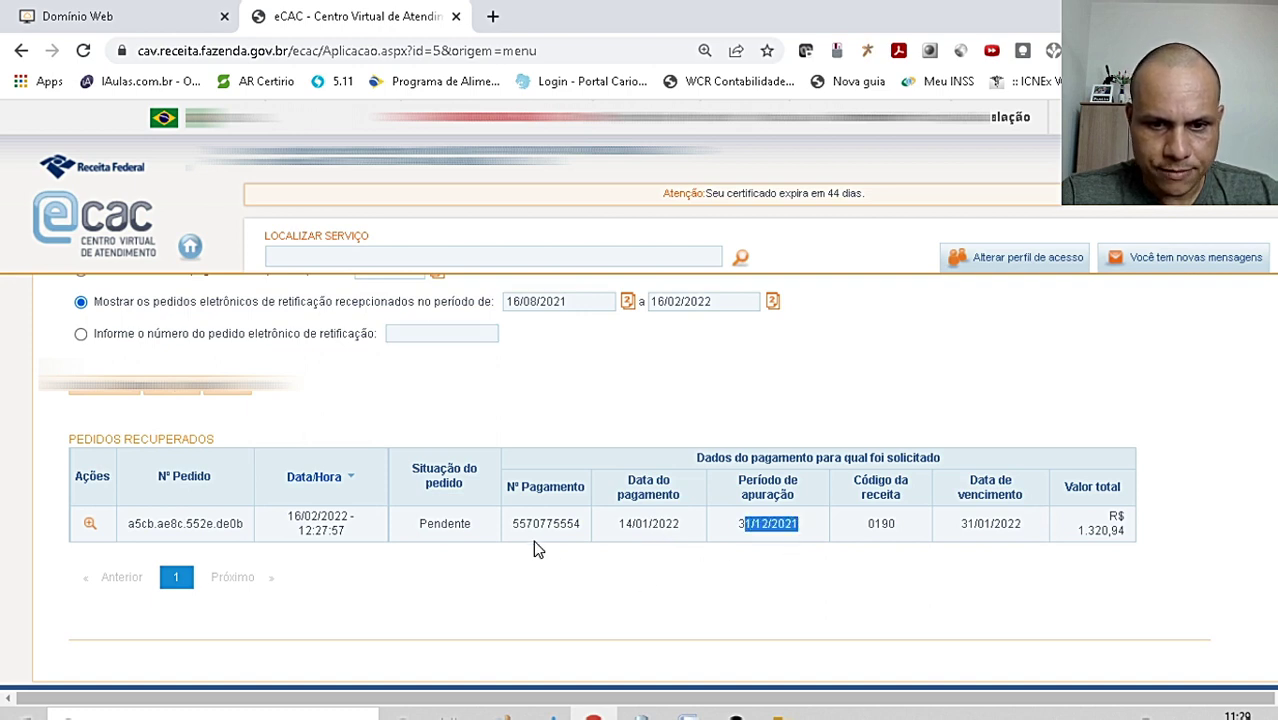
- Paste the payment number into the request number field, clear it, and check the Pendente status
click(424, 335)
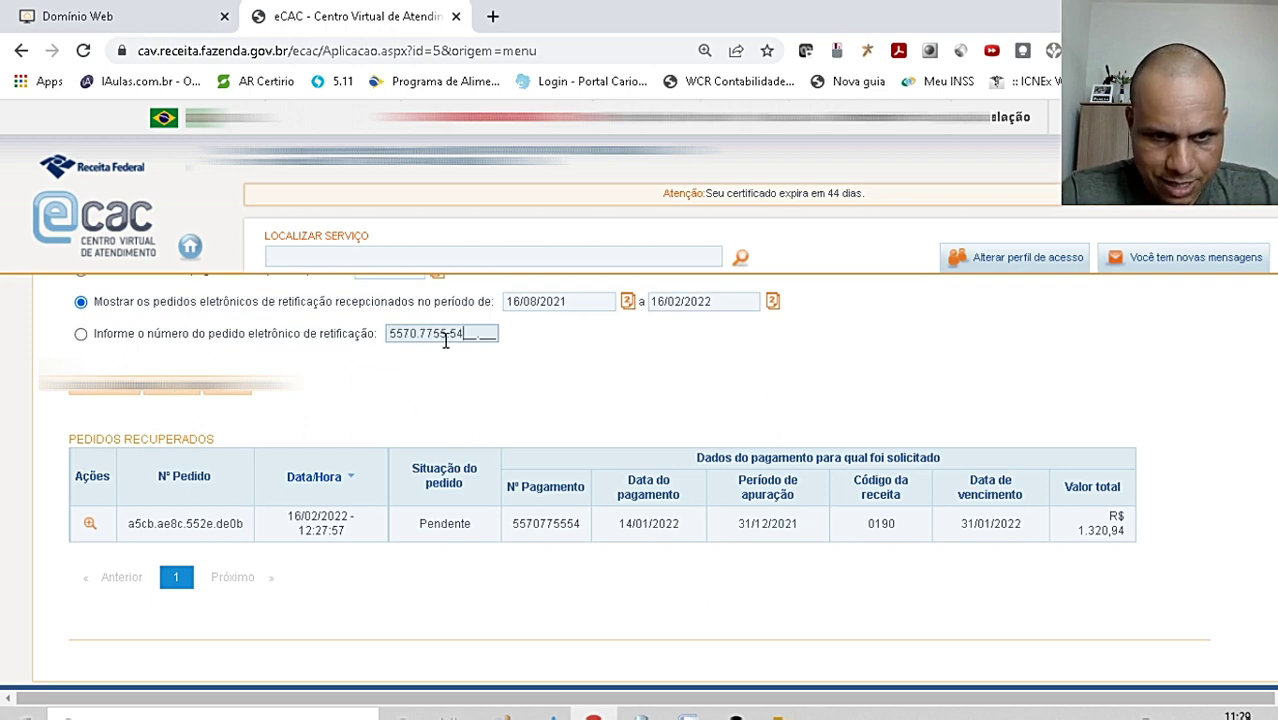
drag(478, 338, 74, 280)
key(Delete)
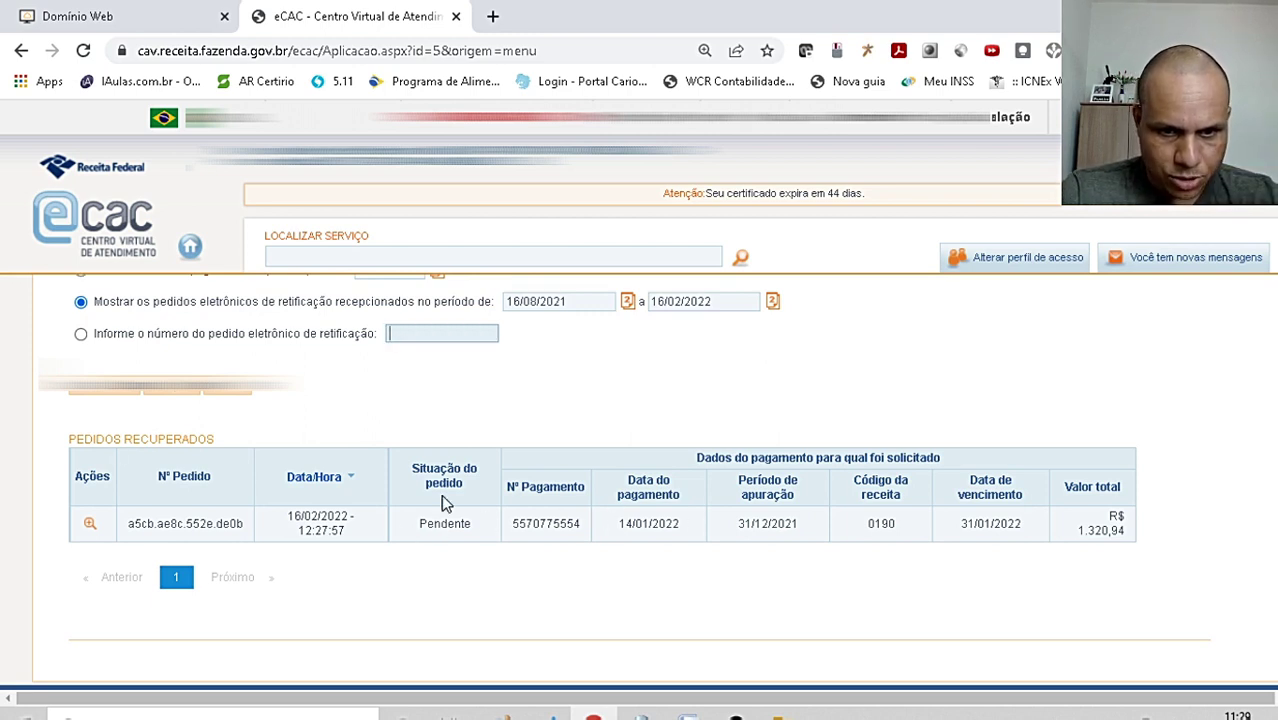
drag(412, 524, 479, 528)
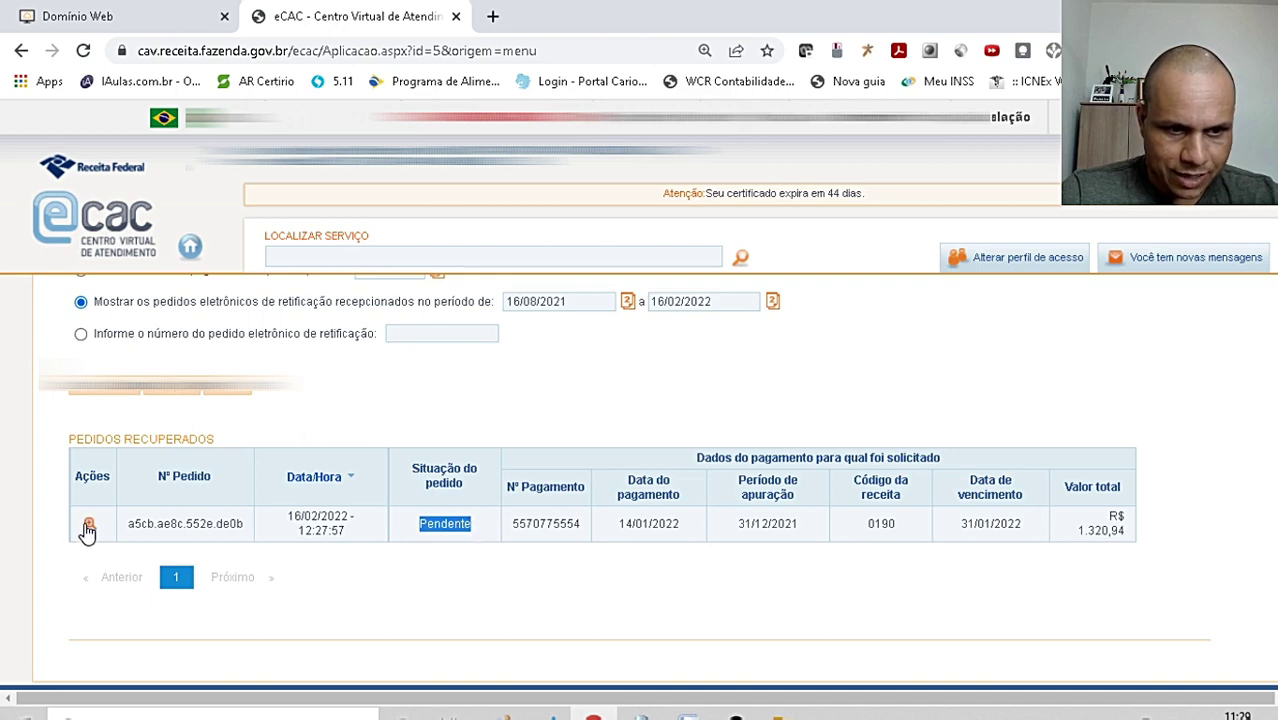
- Open the pending request's details and compare the original PA with the corrected PA 30/11/2021
click(87, 528)
scroll(110, 492, down, 3)
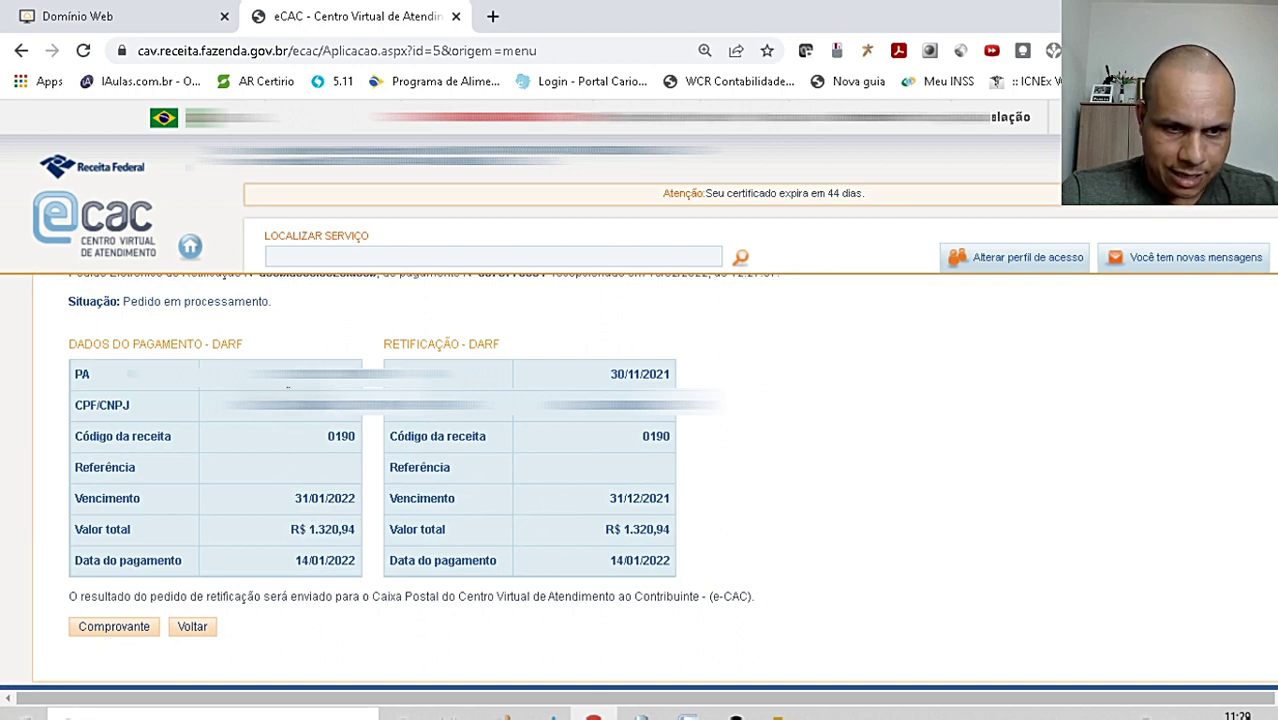
drag(290, 389, 360, 388)
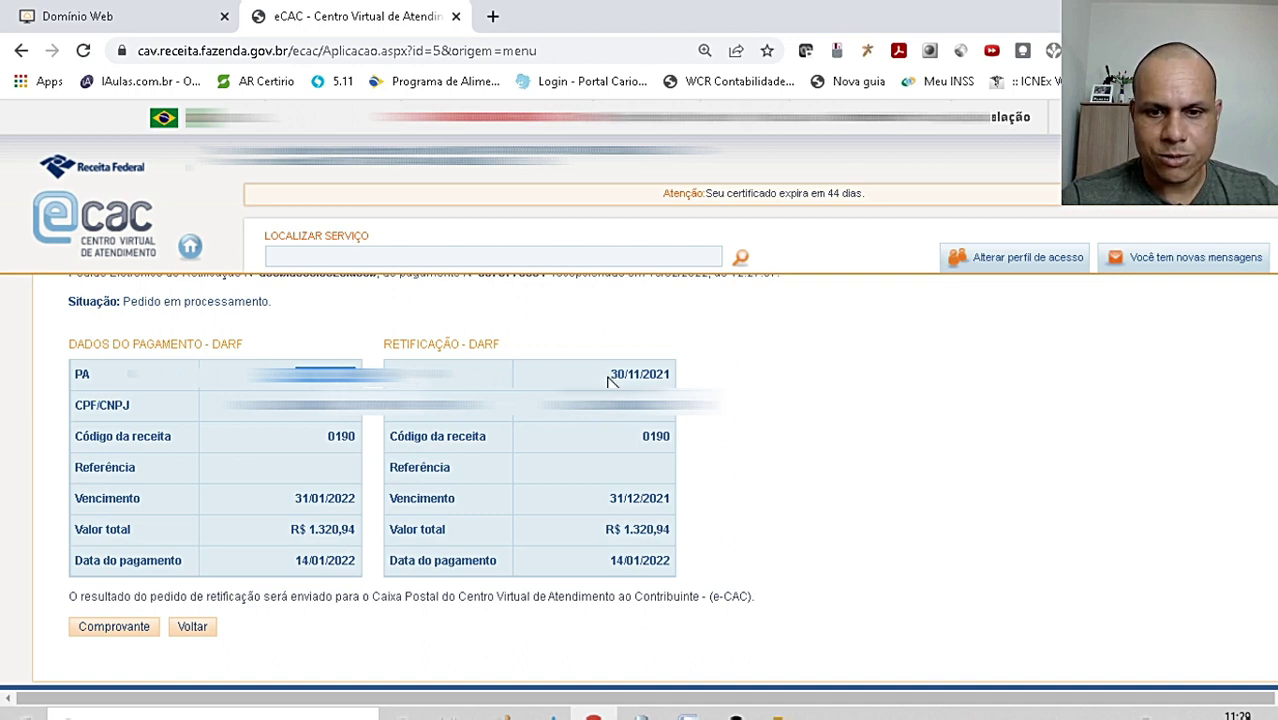
drag(607, 375, 675, 380)
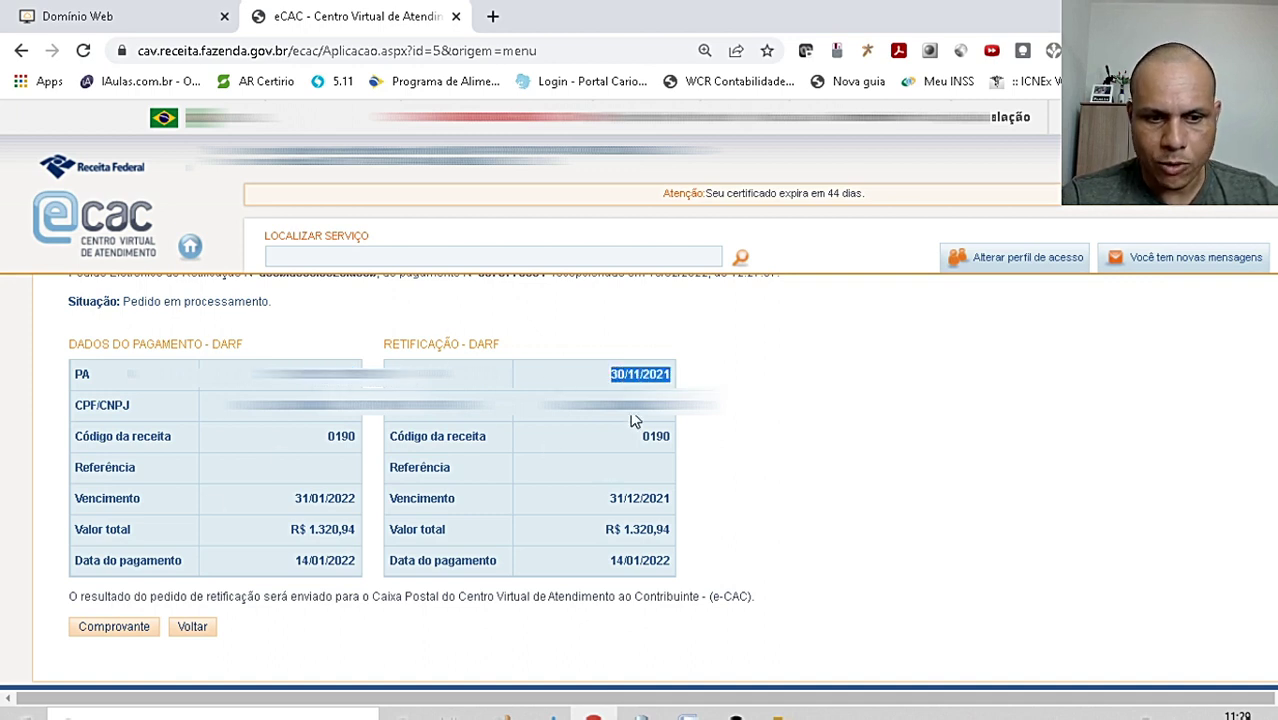
- Open the Comprovante de Retificação receipt, then cancel its first print preview without printing
click(113, 628)
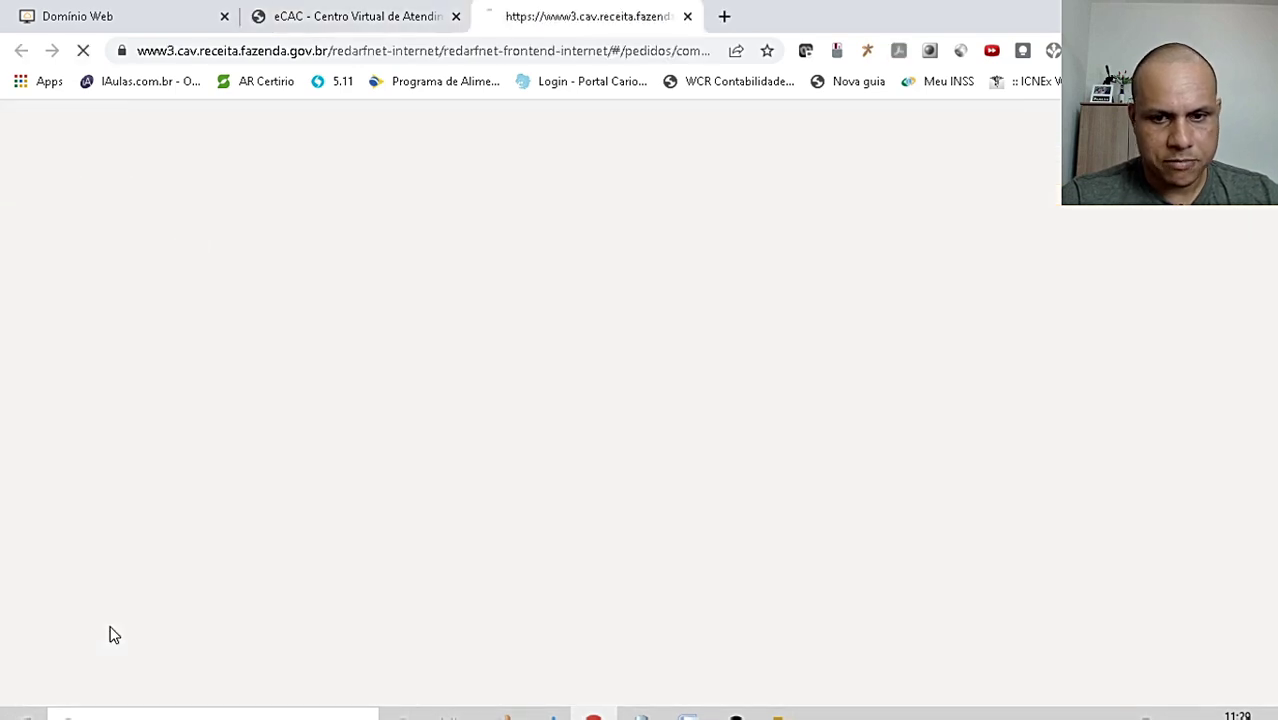
scroll(471, 463, down, 4)
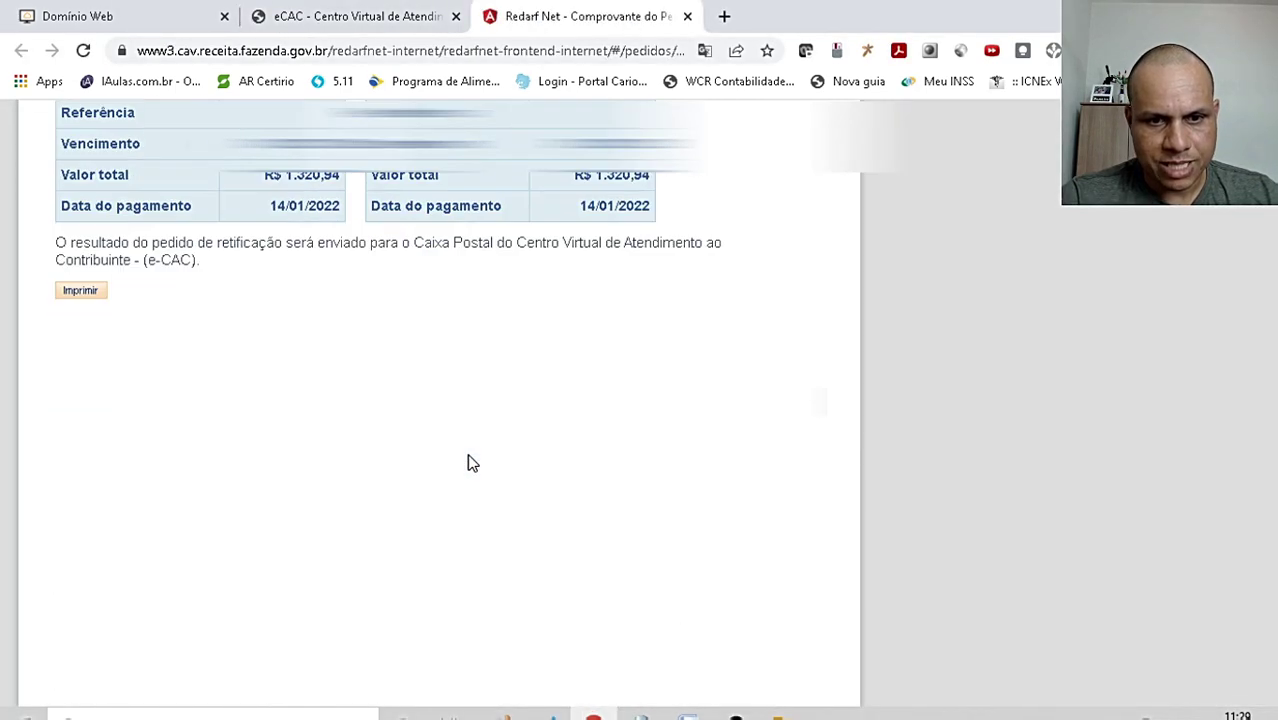
scroll(471, 463, up, 4)
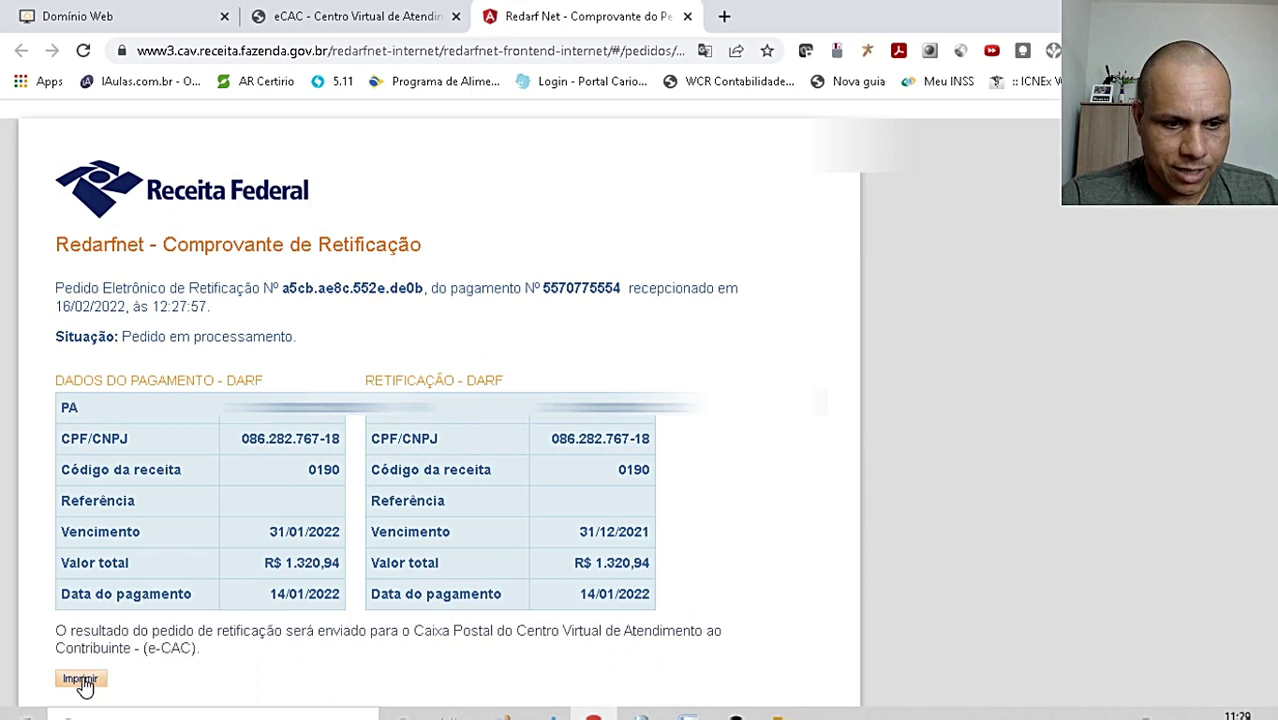
click(80, 679)
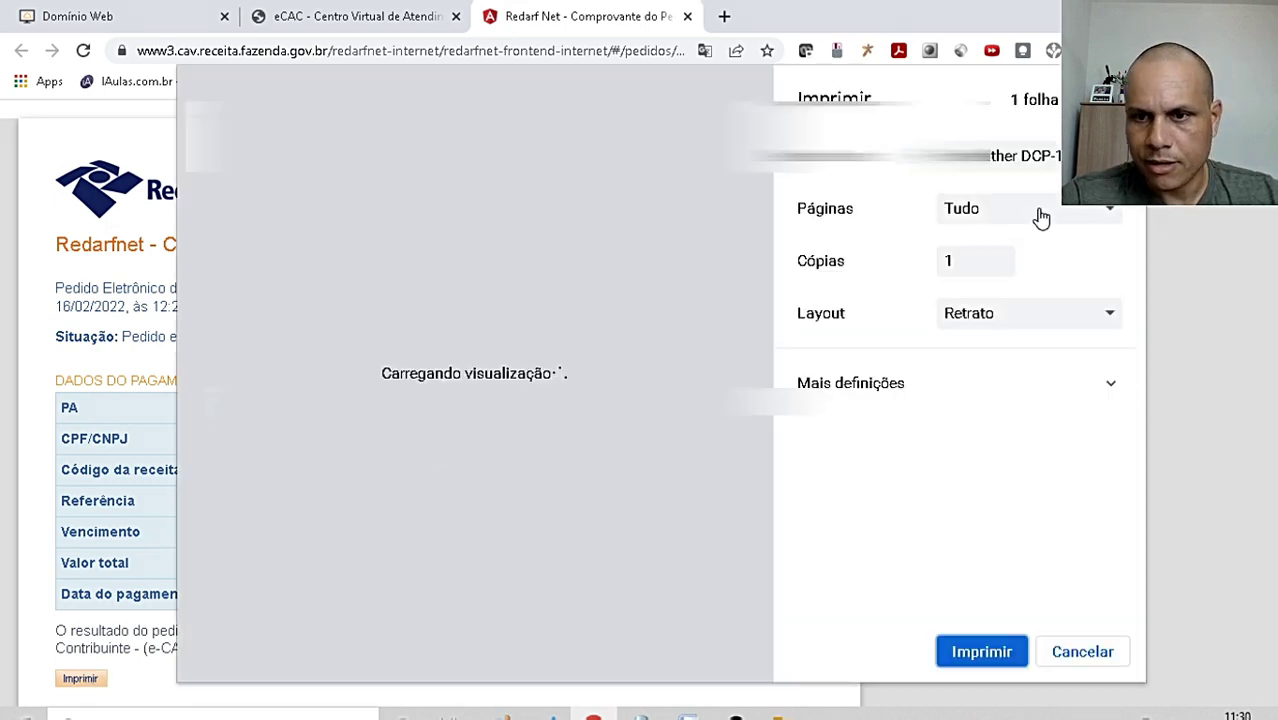
click(981, 652)
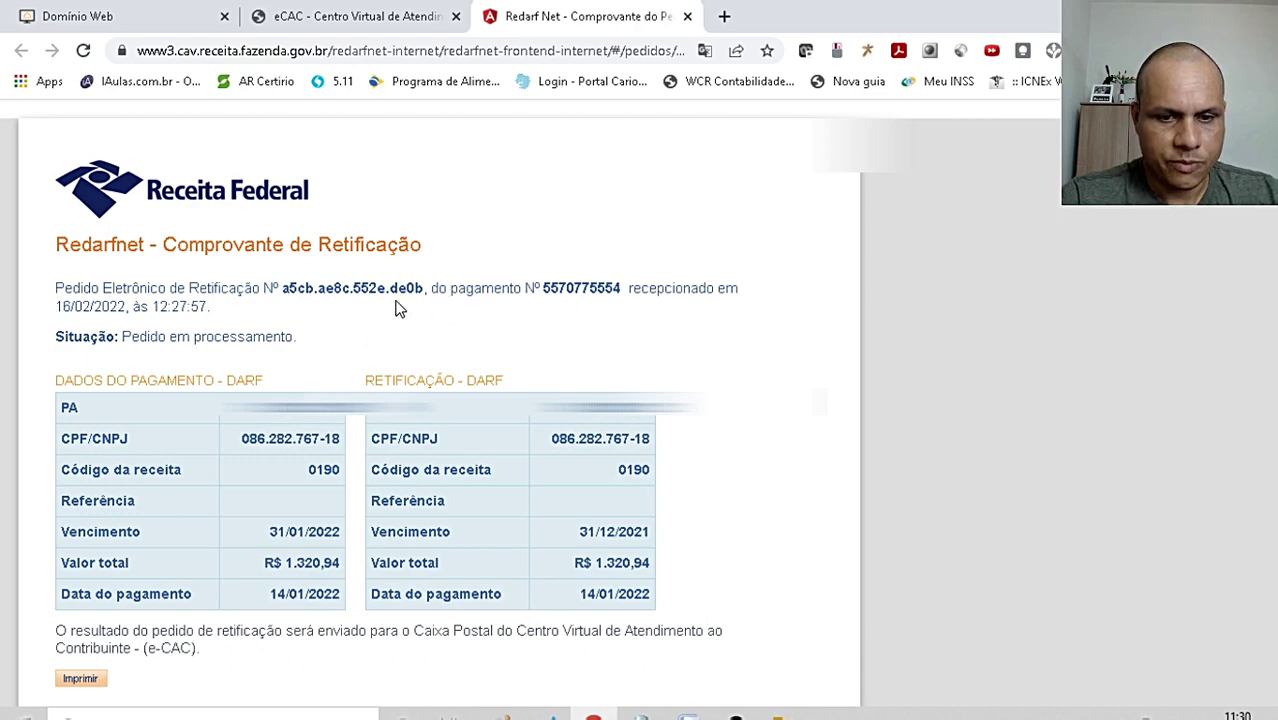
scroll(395, 310, down, 5)
scroll(372, 264, up, 5)
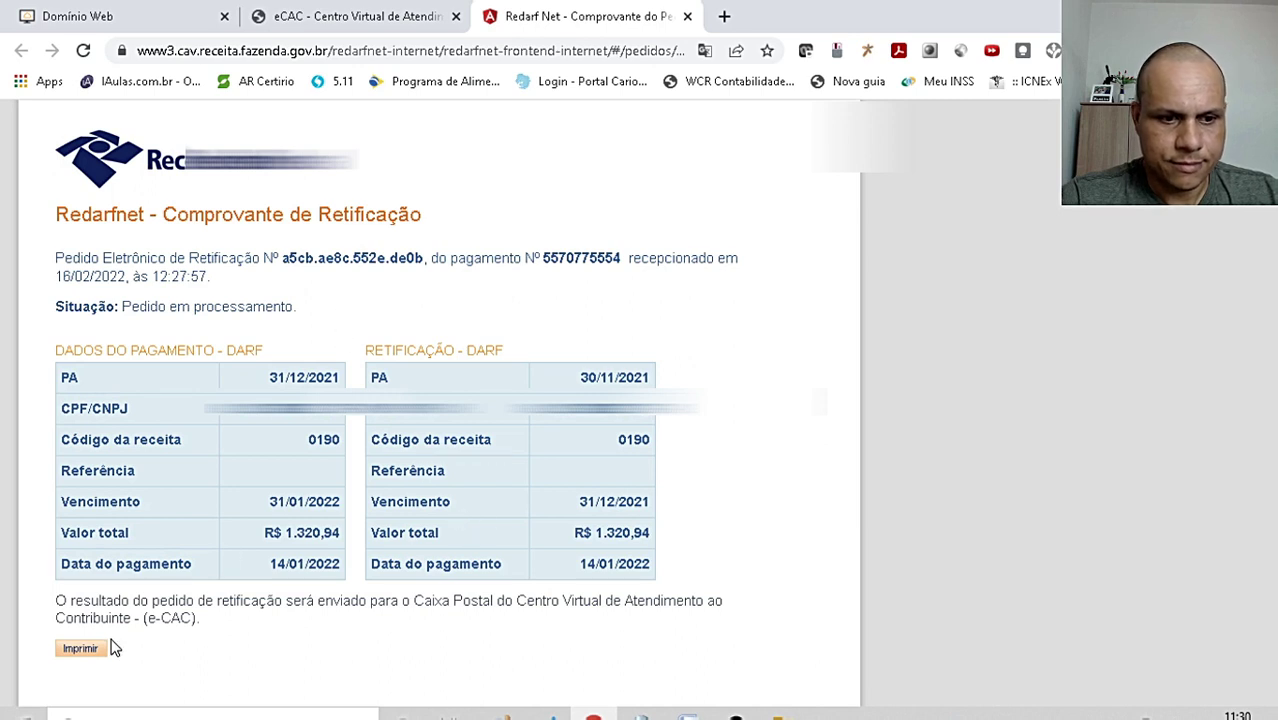
- Print the Comprovante de Retificação with CutePDF Writer as the destination
click(78, 648)
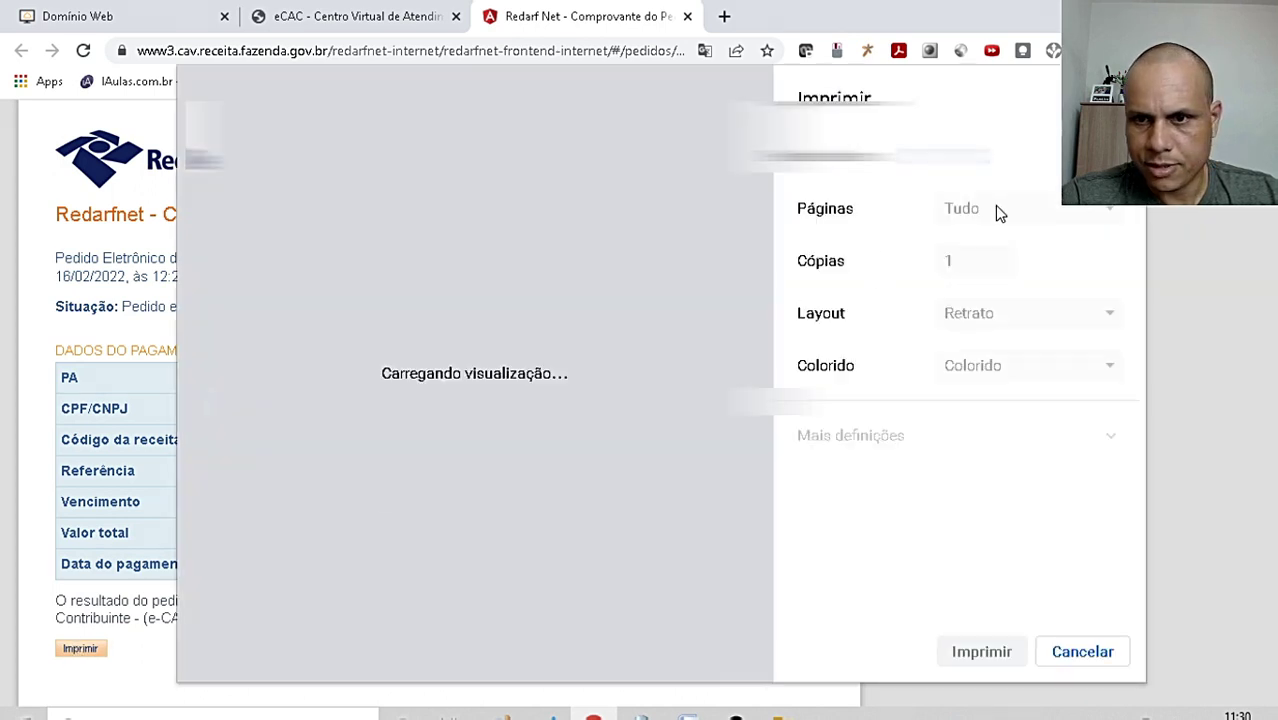
click(1033, 160)
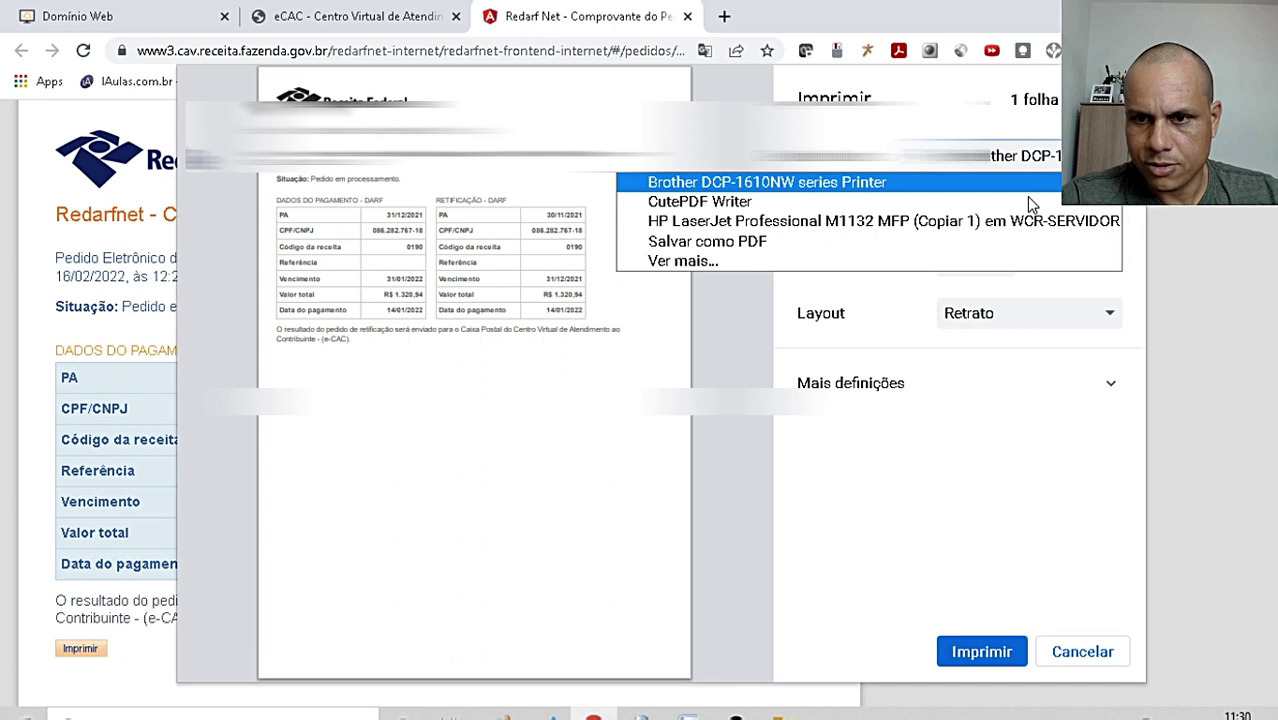
click(730, 203)
click(984, 654)
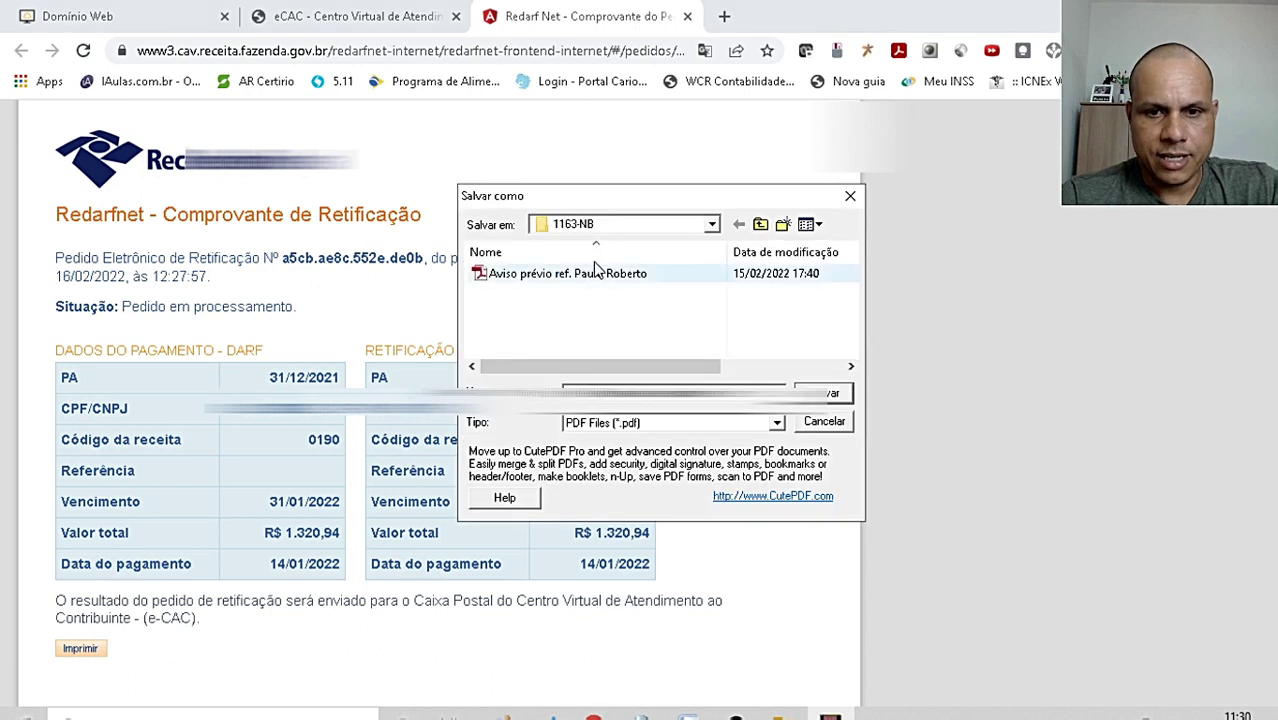
- Browse the save dialog to the staff member's folder on the F: server drive
click(712, 224)
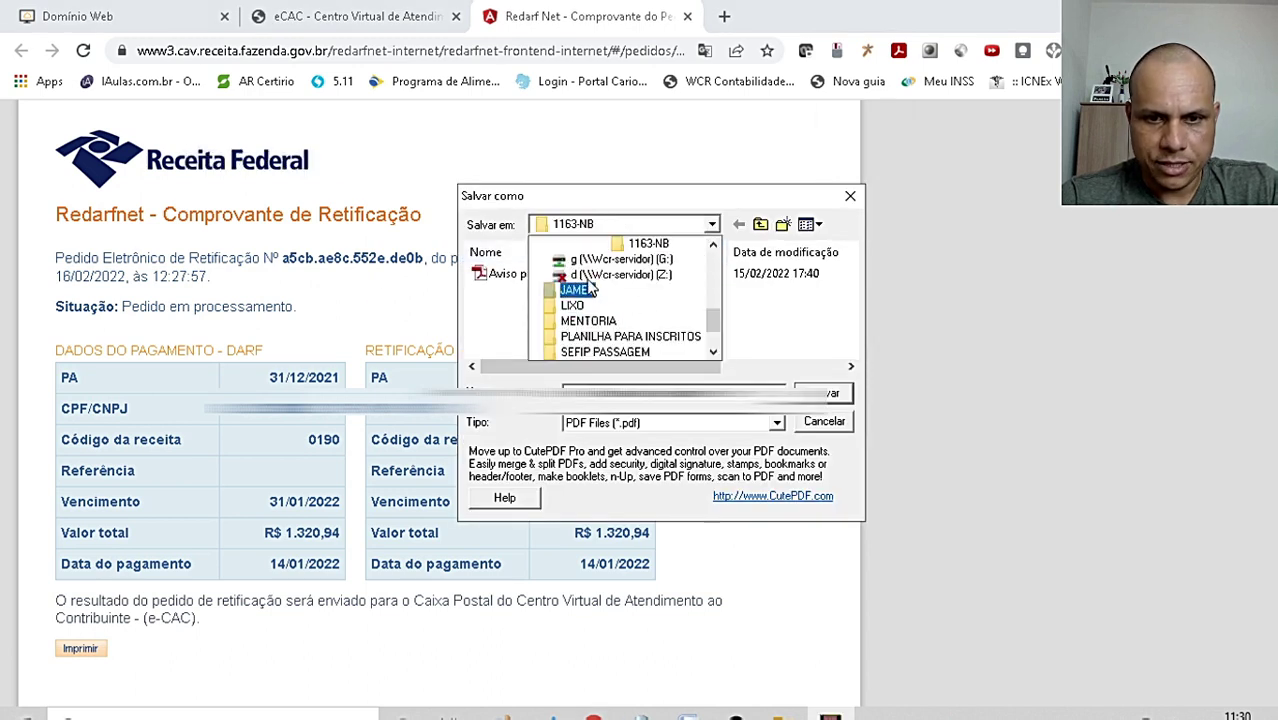
scroll(615, 275, up, 5)
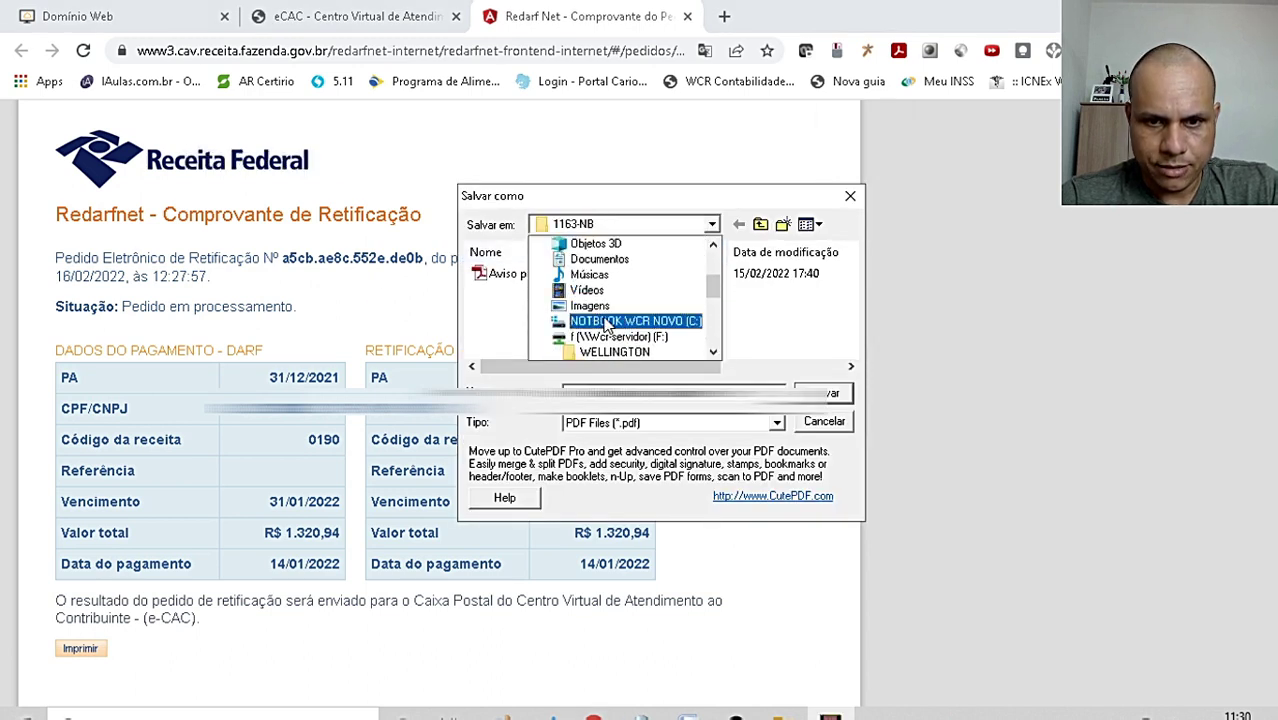
click(608, 337)
scroll(580, 330, down, 1)
double_click(540, 311)
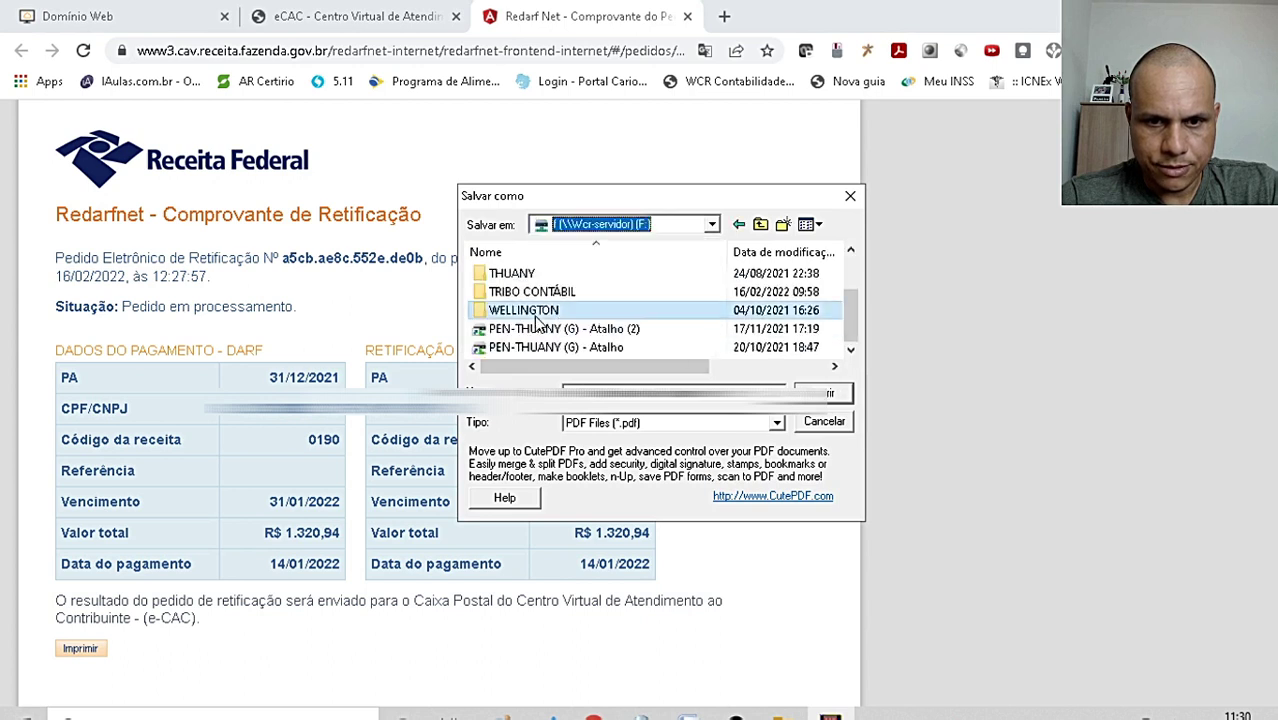
scroll(545, 330, down, 2)
- Save the receipt PDF in PROCESSOS > PROCESSO EM ANDAMENTO > the client's Redarf folder
double_click(521, 274)
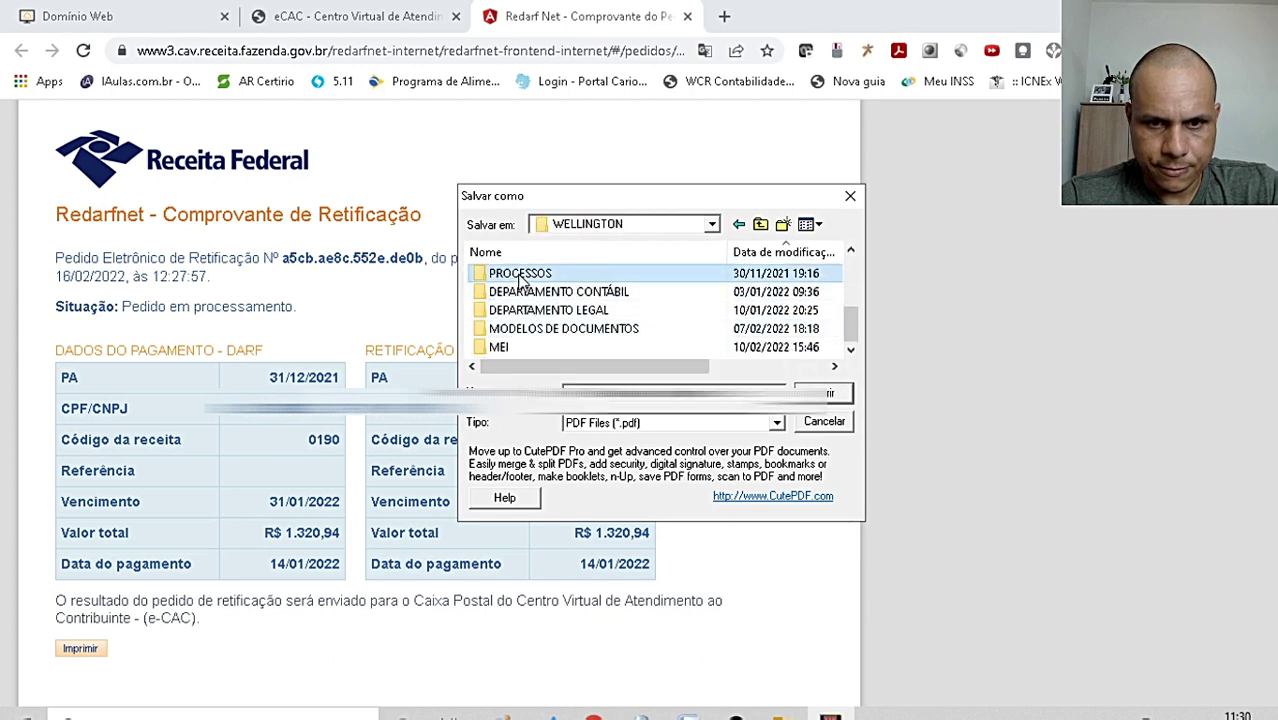
double_click(545, 291)
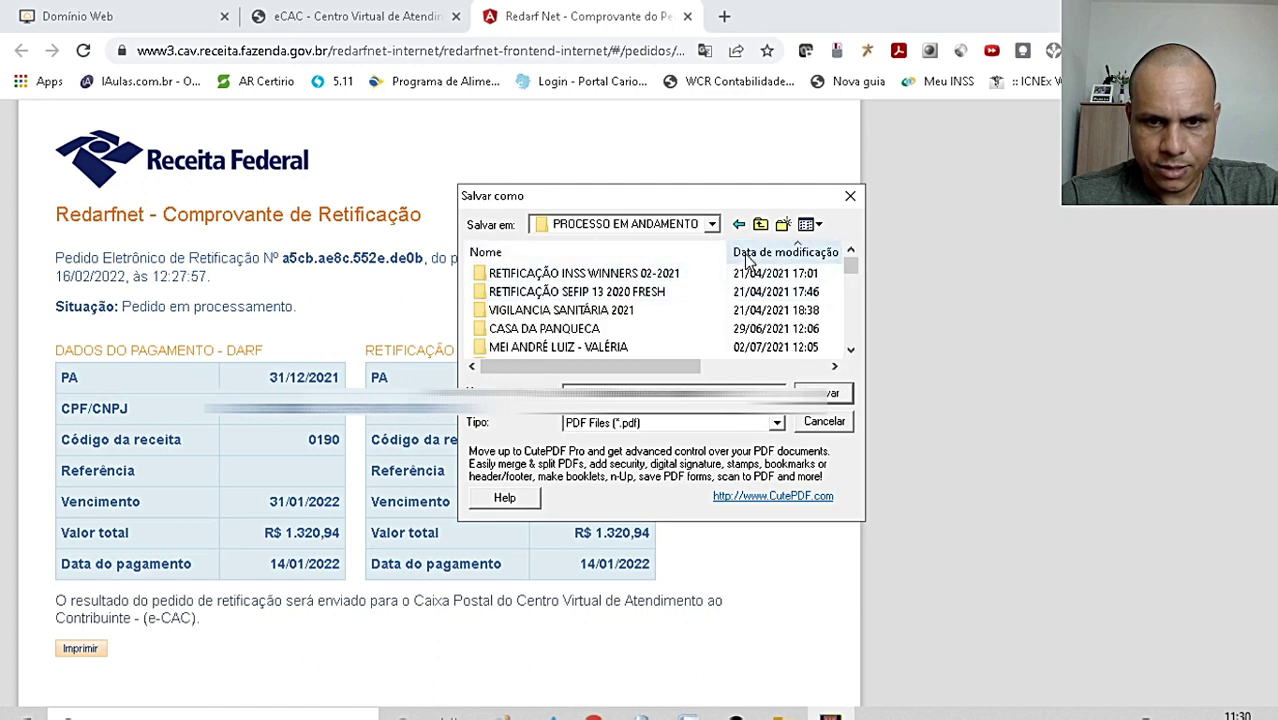
scroll(745, 270, down, 3)
click(538, 296)
key(Return)
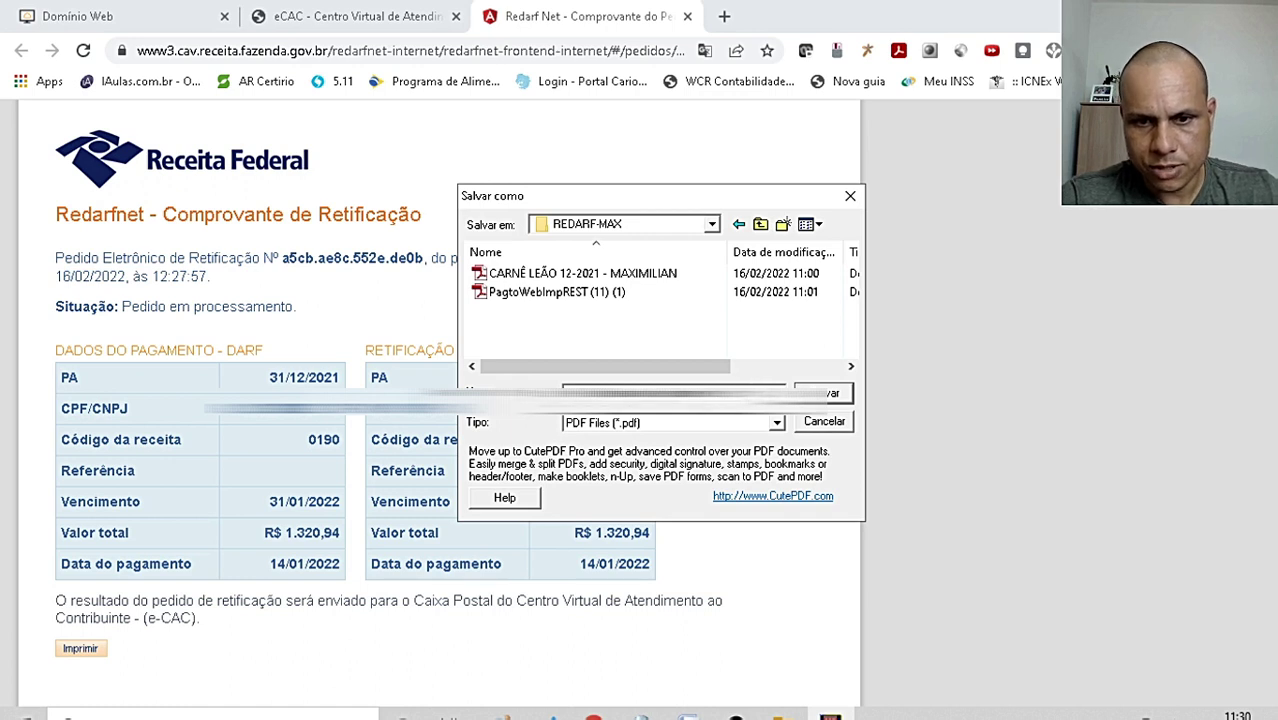
click(826, 396)
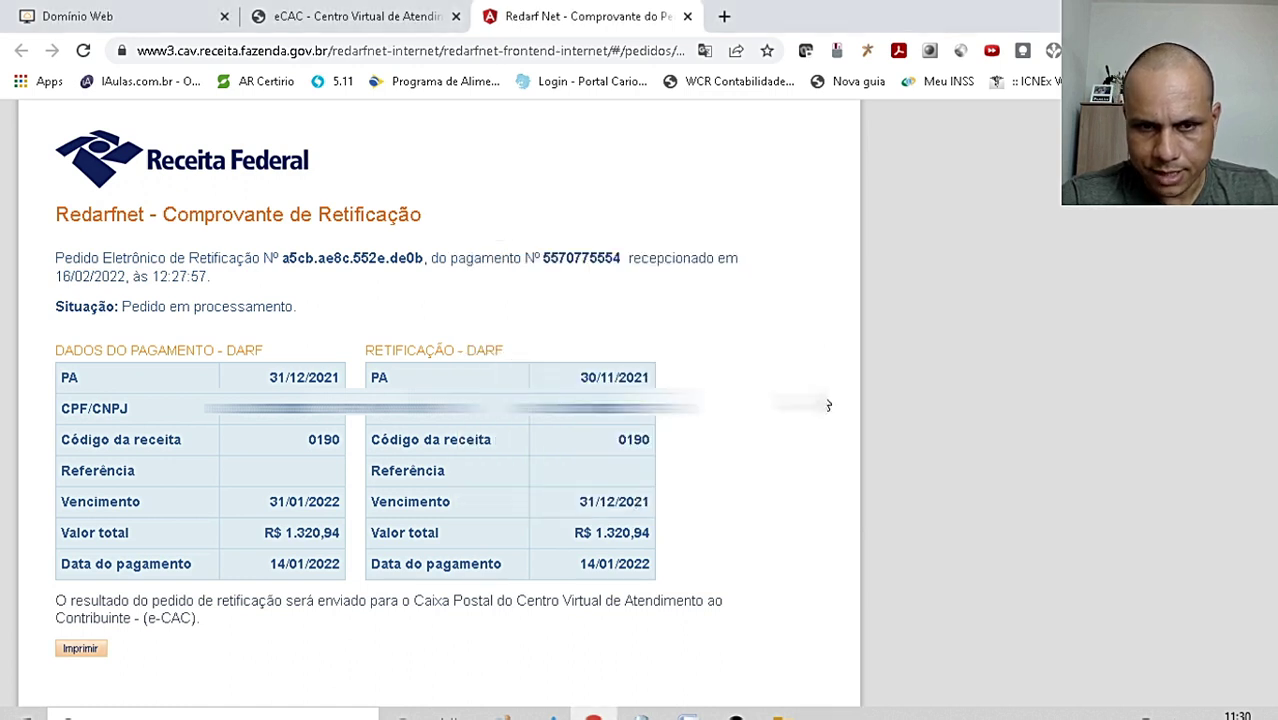